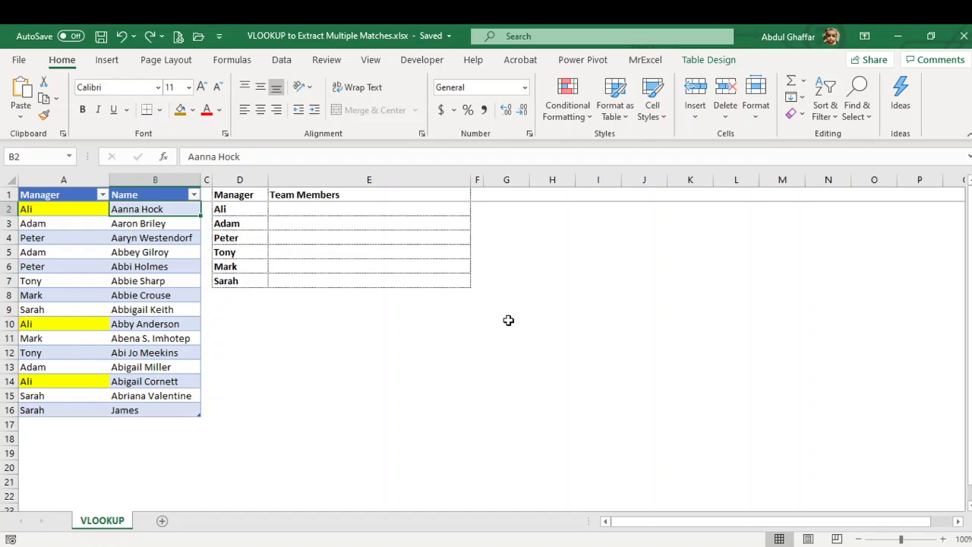
# - Try the formula =VLOOKUP(D2,Table1,2,0) in cell E2 and clear the cell again
pyautogui.press('Right')
pyautogui.press('Right')
pyautogui.press('Right')
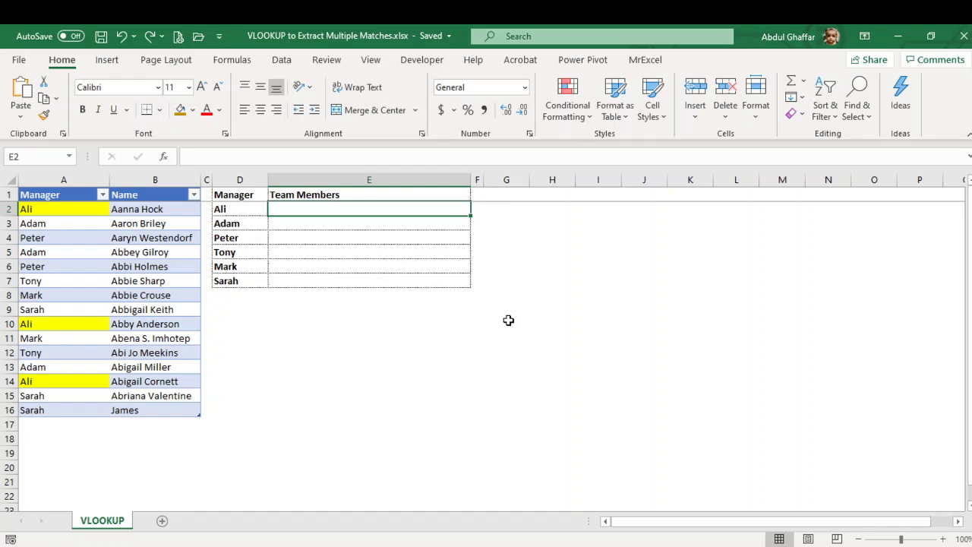
pyautogui.write('=')
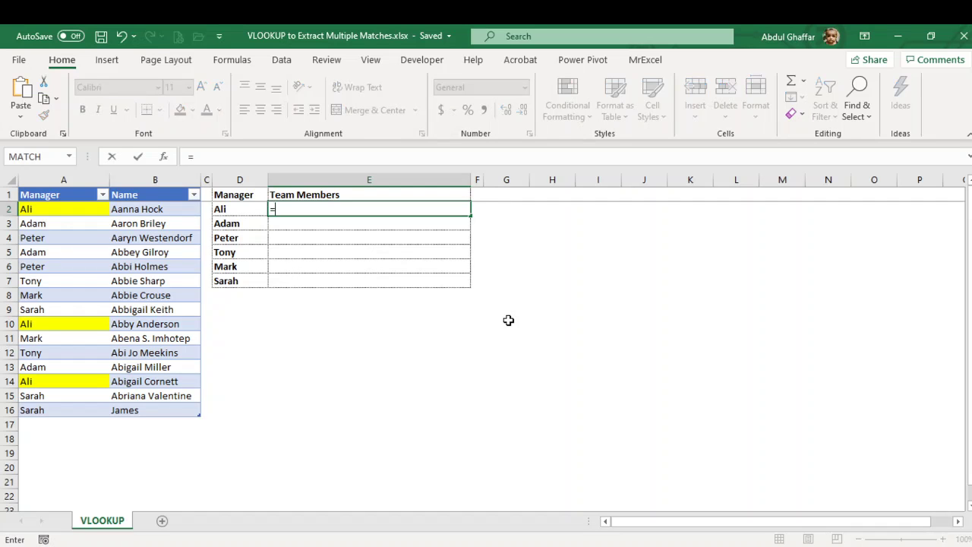
pyautogui.write('vlo')
pyautogui.press('Tab')
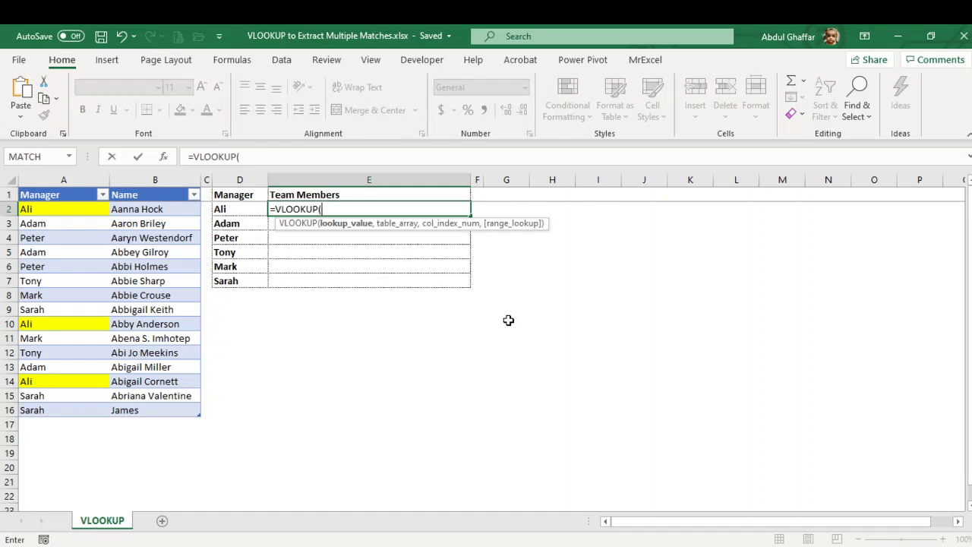
pyautogui.press('Left')
pyautogui.write(',')
pyautogui.press('Left')
pyautogui.press('Left')
pyautogui.press('Left')
pyautogui.press('Left')
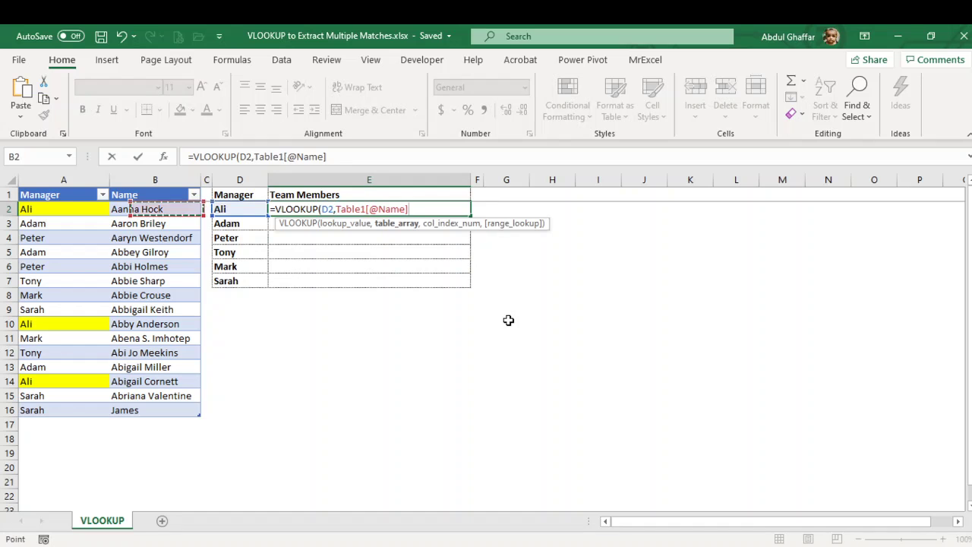
pyautogui.hotkey('ctrl', 'shift', 'Down')
pyautogui.hotkey('shift', 'Right')
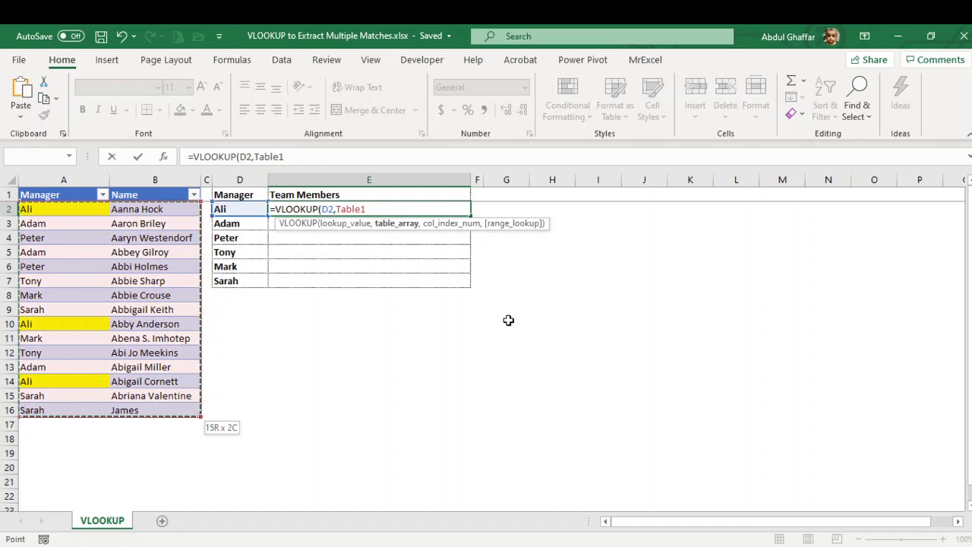
pyautogui.write(',2,0)')
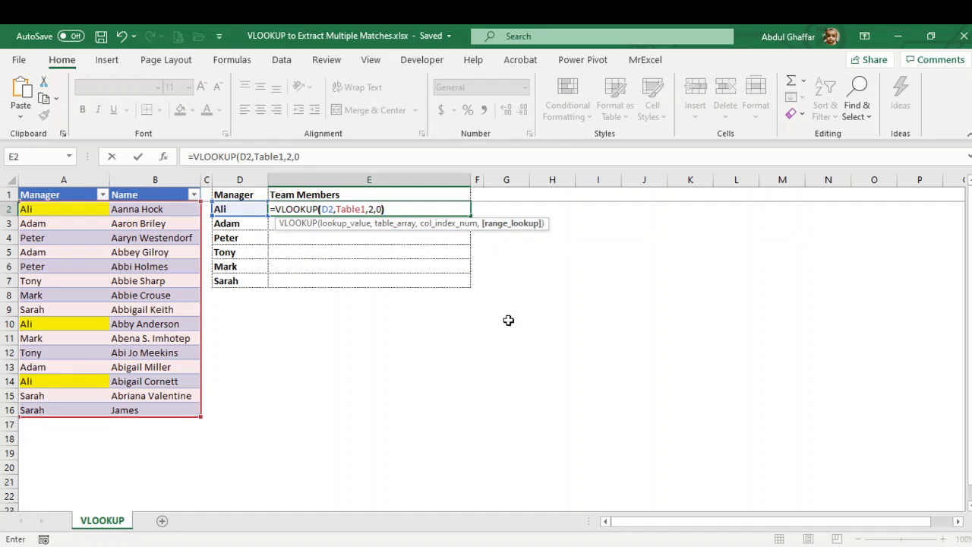
pyautogui.press('Return')
pyautogui.press('Up')
pyautogui.press('Delete')
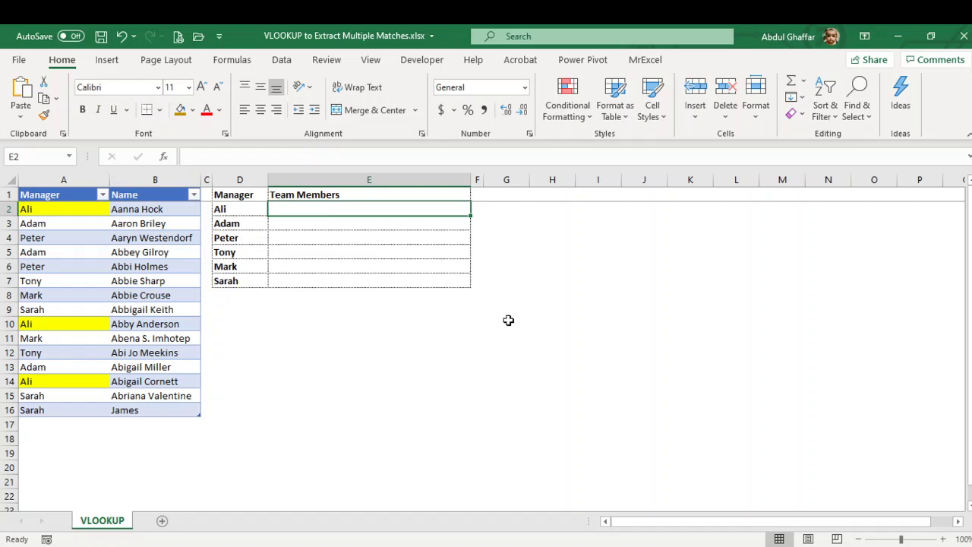
# - Check the names in B10 and B14 beside the other highlighted entries of the first manager
pyautogui.press('Left')
pyautogui.click(159, 322)
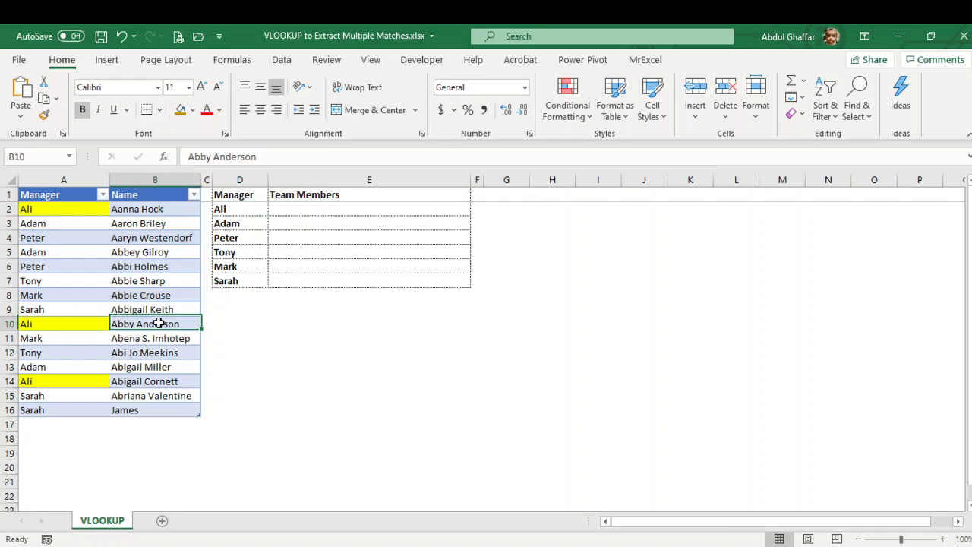
pyautogui.click(183, 382)
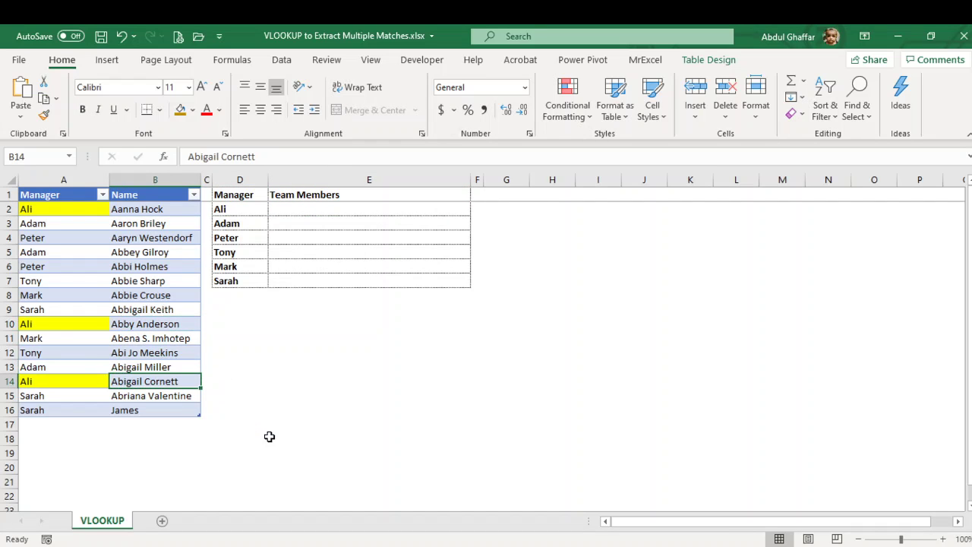
# - Start a TEXTJOIN formula in cell E2 with "," as the delimiter and TRUE to ignore empty cells
pyautogui.click(314, 208)
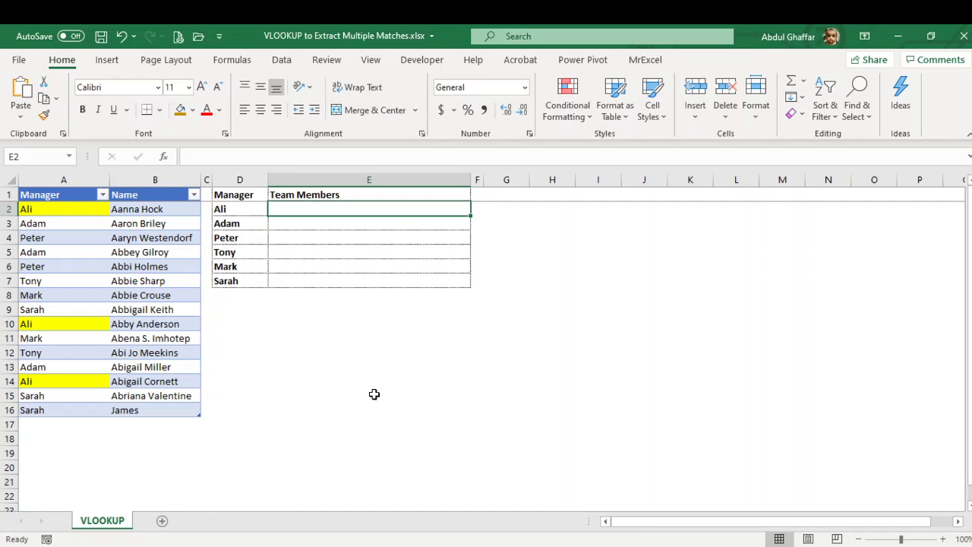
pyautogui.write('=tex')
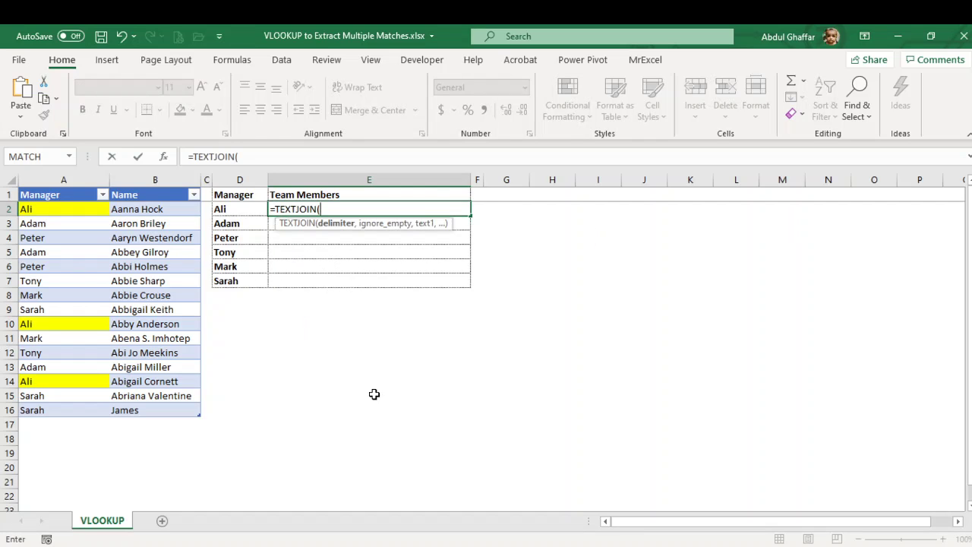
pyautogui.write('",",')
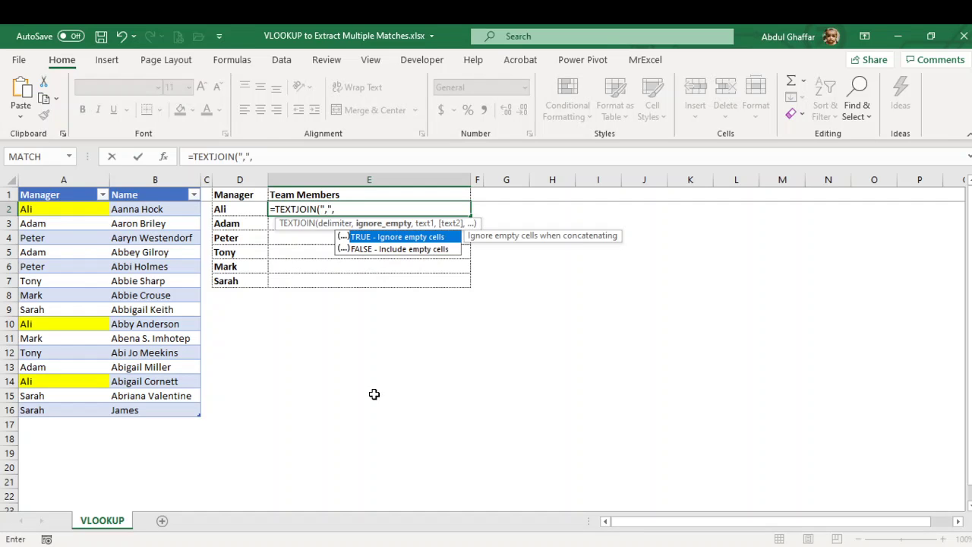
pyautogui.press('Tab')
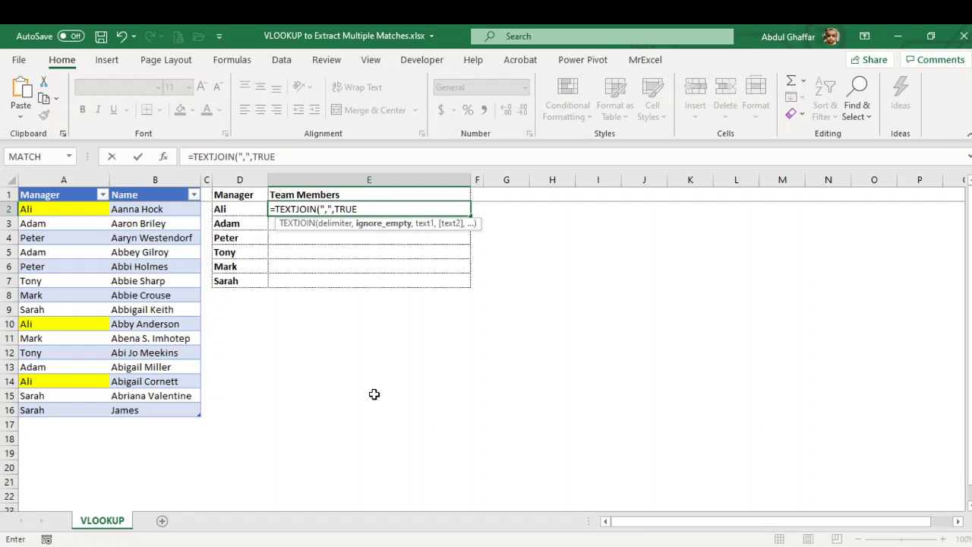
pyautogui.write(',')
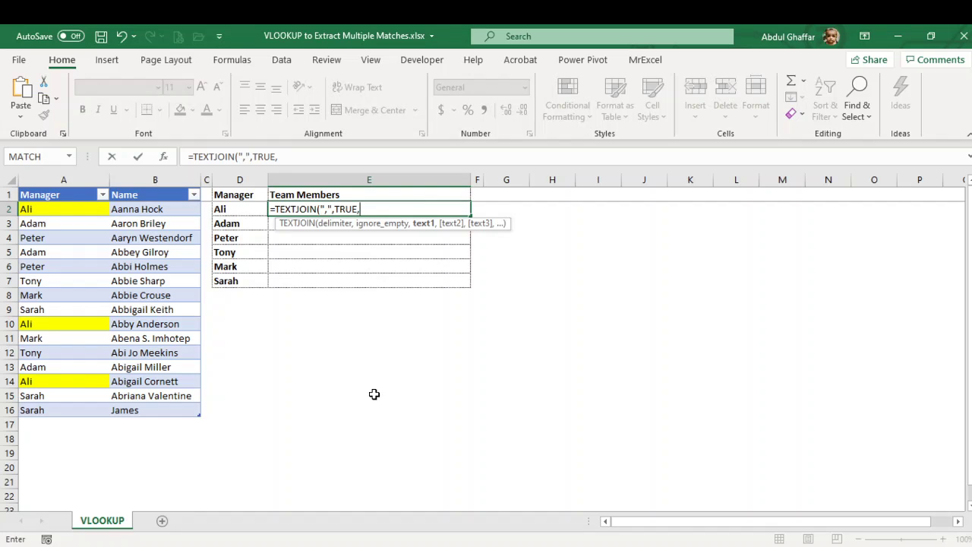
# - Nest an IF function as the text argument, with the logical test D2=Table1[Manager]
pyautogui.write('IF')
pyautogui.press('Tab')
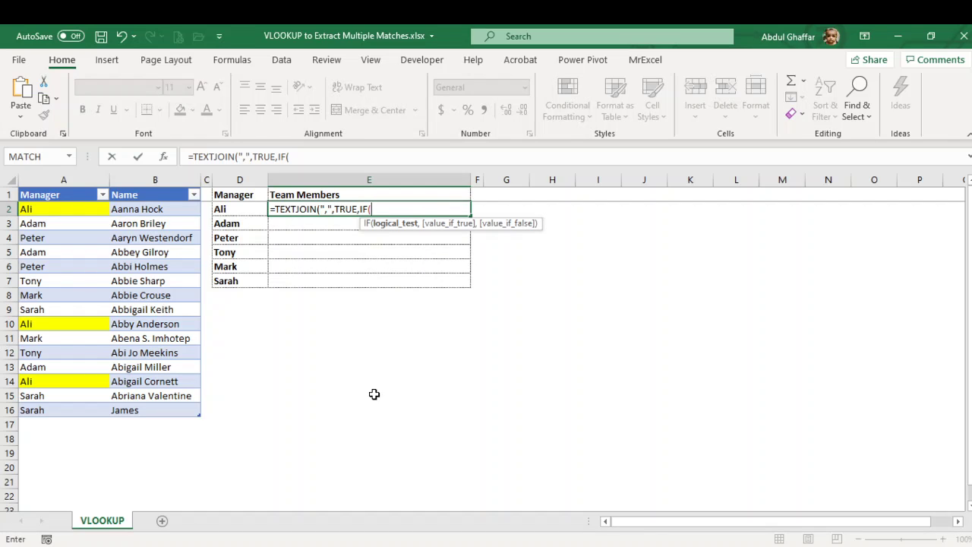
pyautogui.press('Left')
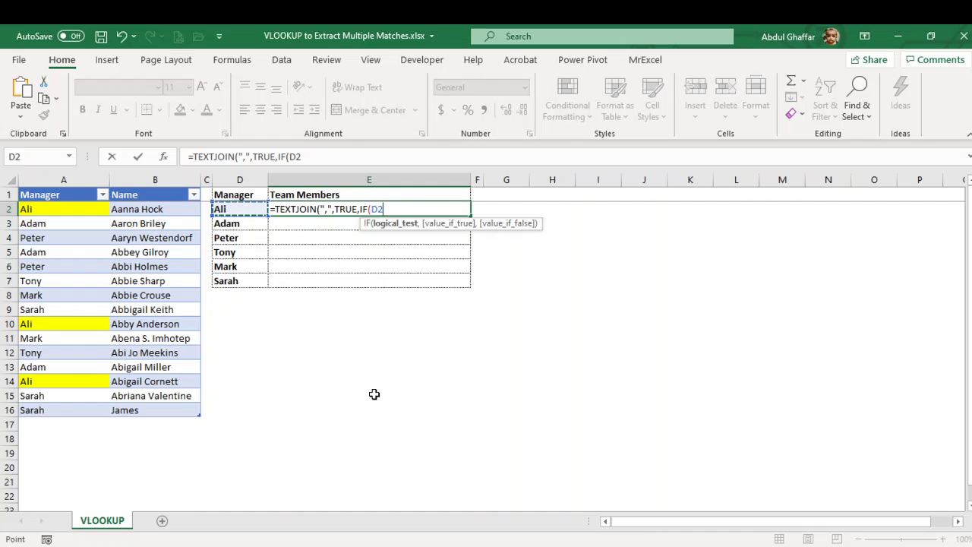
pyautogui.write('=')
pyautogui.press('Left')
pyautogui.press('Left')
pyautogui.press('Left')
pyautogui.press('Left')
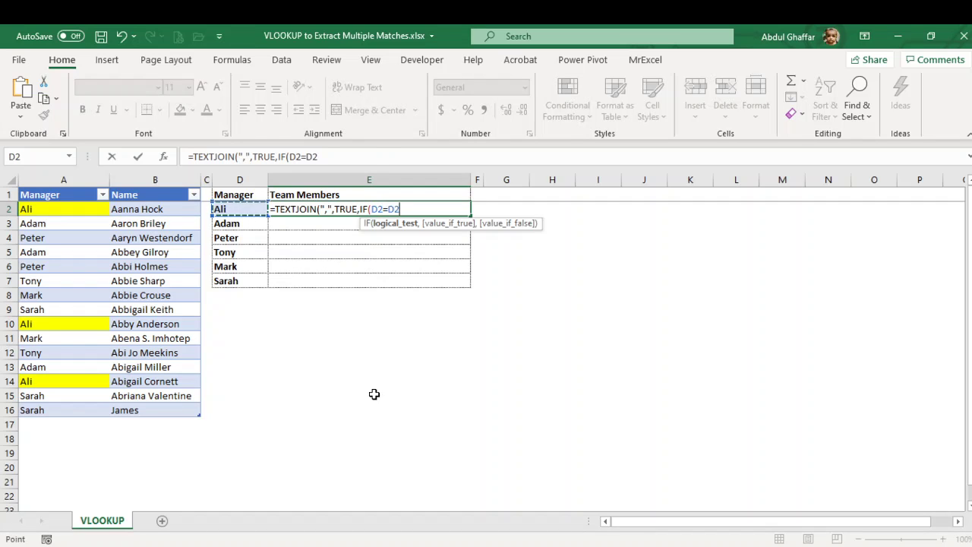
pyautogui.hotkey('ctrl', 'shift', 'Down')
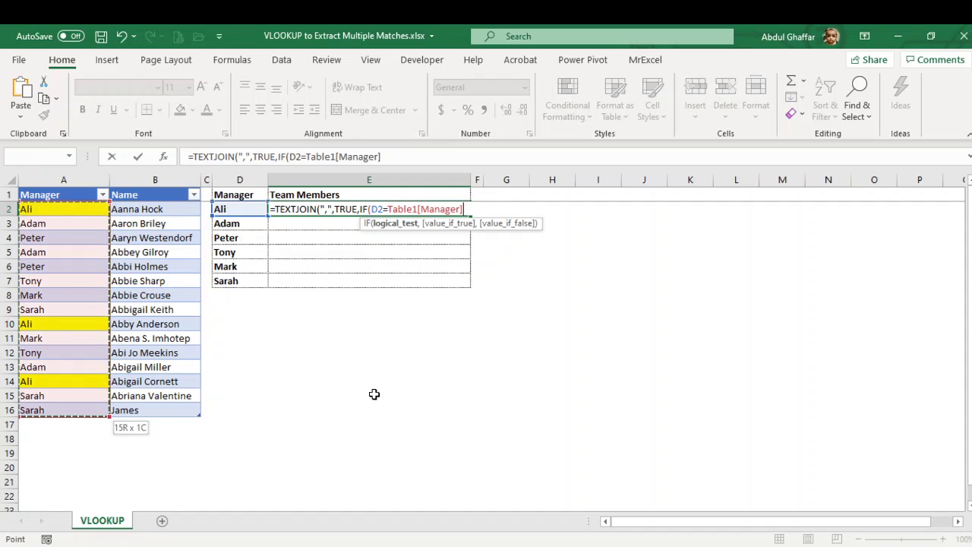
# - Give the IF function Table1[Name] as the true value and "" as the false value, and close it
pyautogui.write(',')
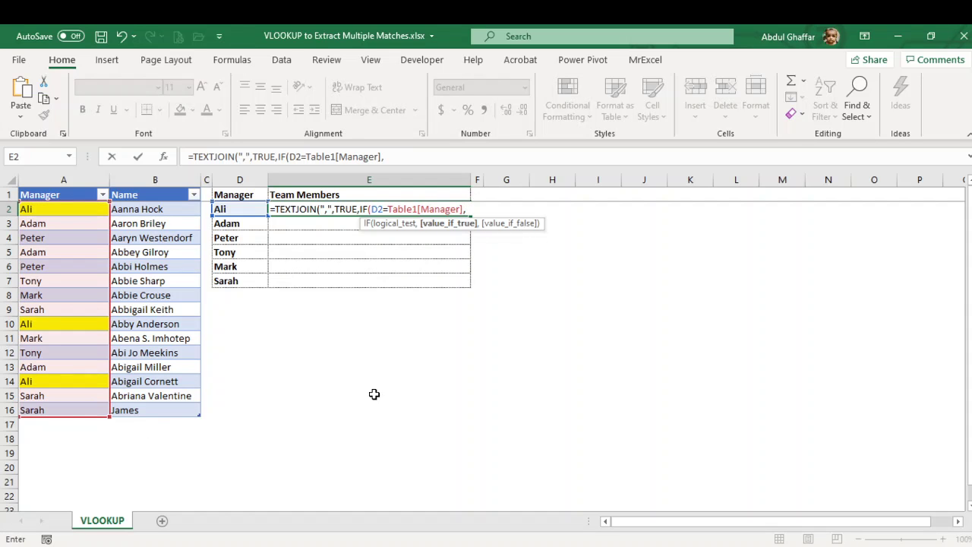
pyautogui.press('Left')
pyautogui.press('Left')
pyautogui.press('Left')
pyautogui.hotkey('ctrl', 'shift', 'Down')
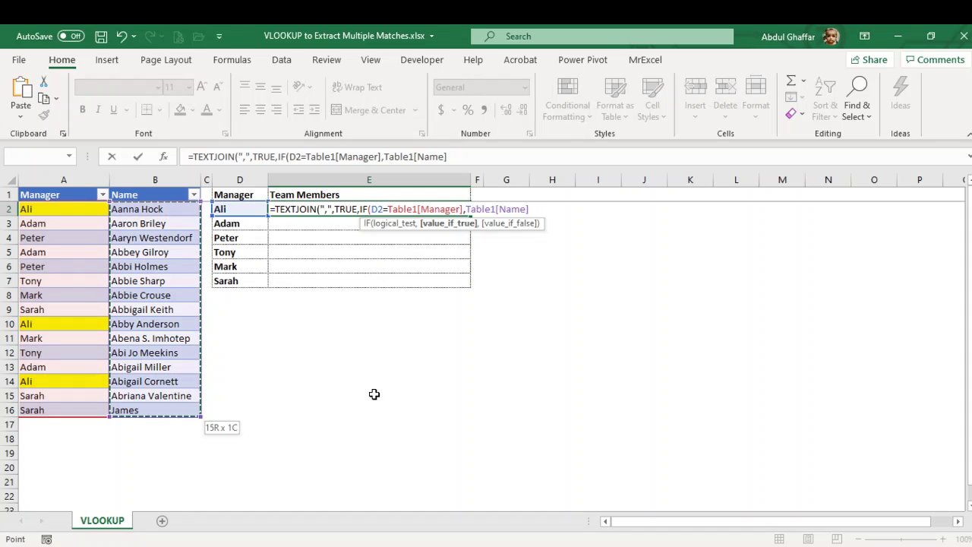
pyautogui.write(',""')
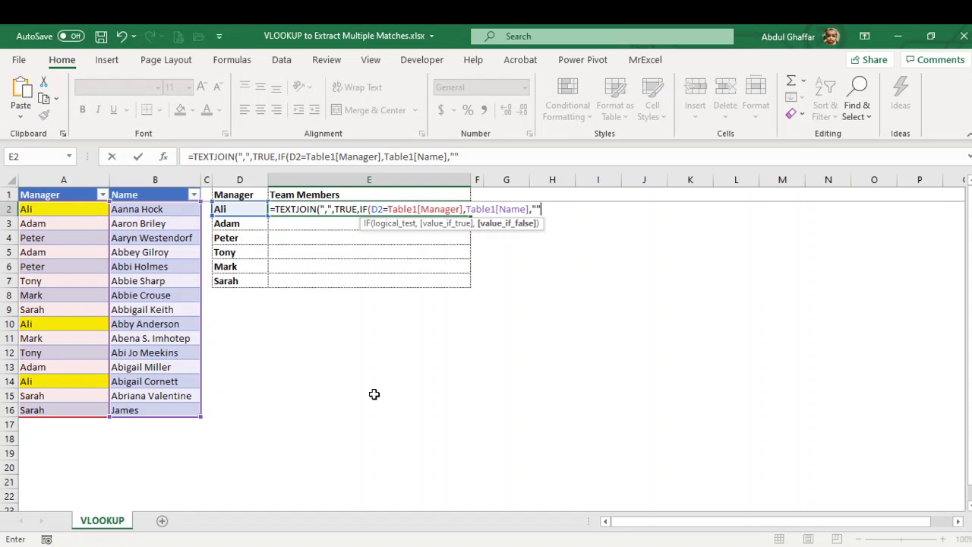
pyautogui.write(')')
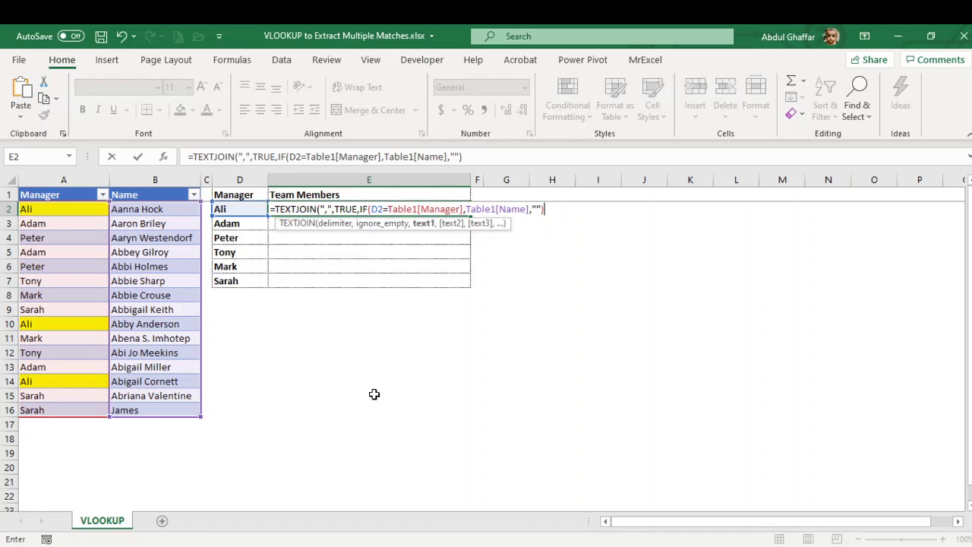
# - Review the delimiter, logical test and name arguments of the TEXTJOIN formula and commit it in E2 with its closing parenthesis
pyautogui.click(326, 209)
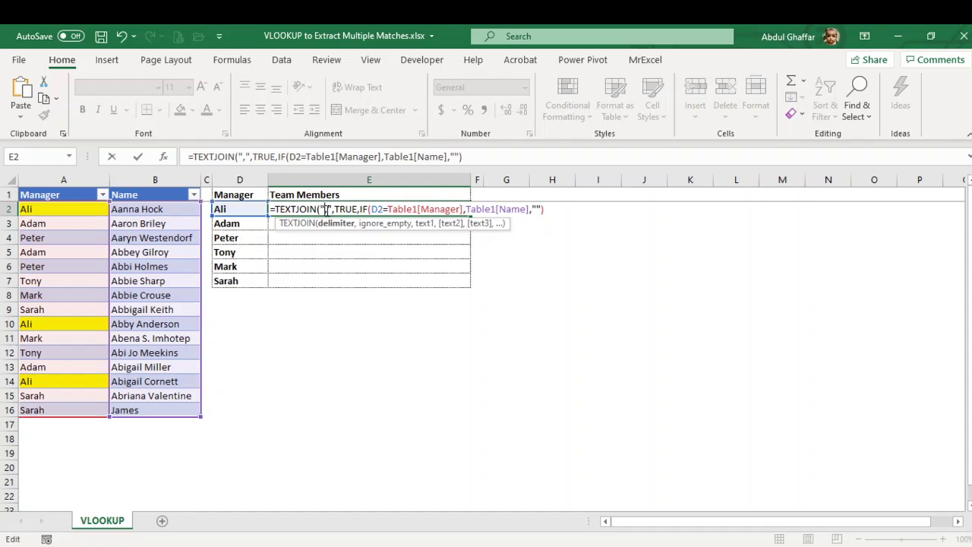
pyautogui.click(362, 209)
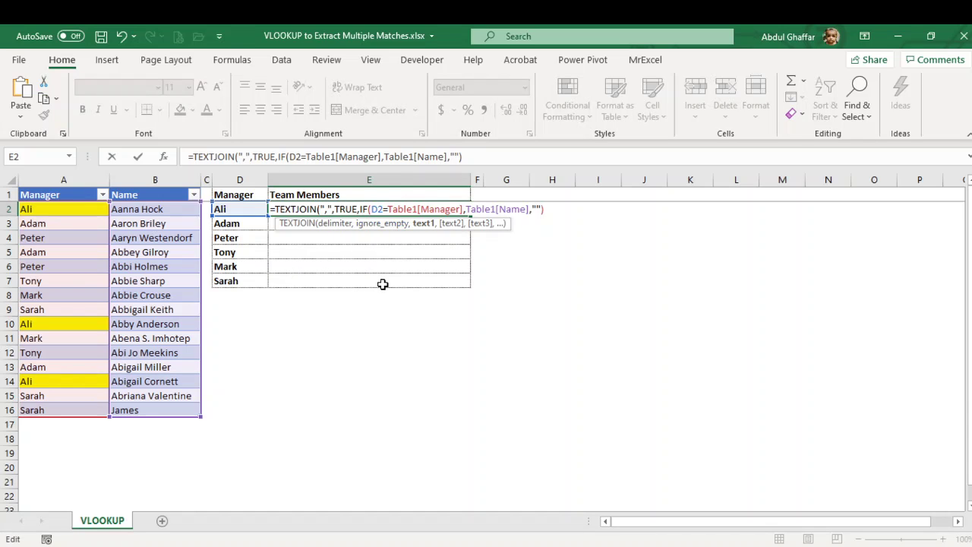
pyautogui.click(374, 209)
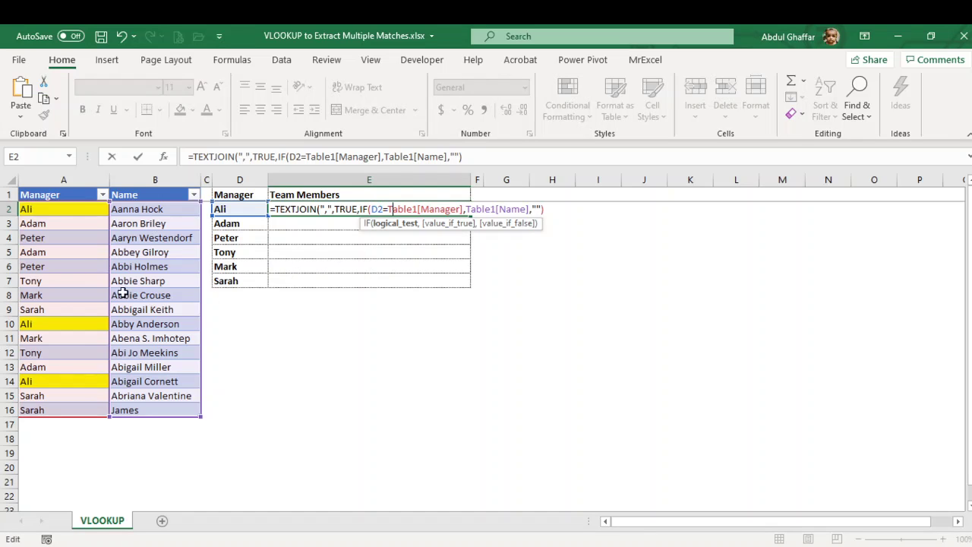
pyautogui.click(491, 208)
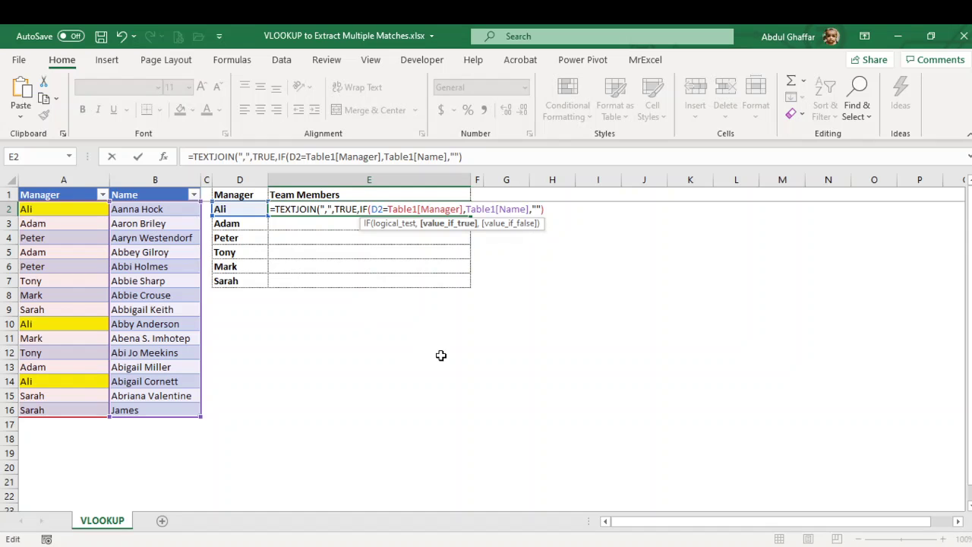
pyautogui.press('Return')
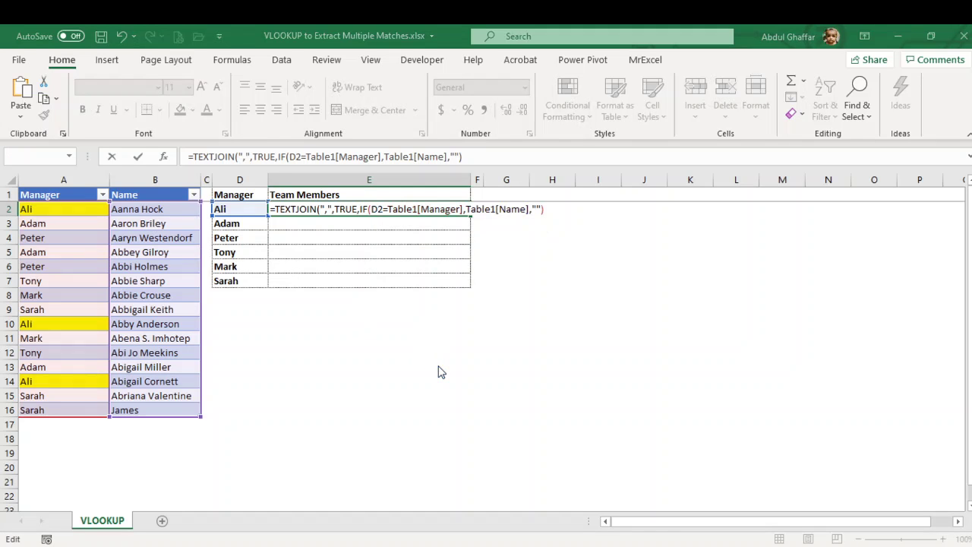
pyautogui.press('Return')
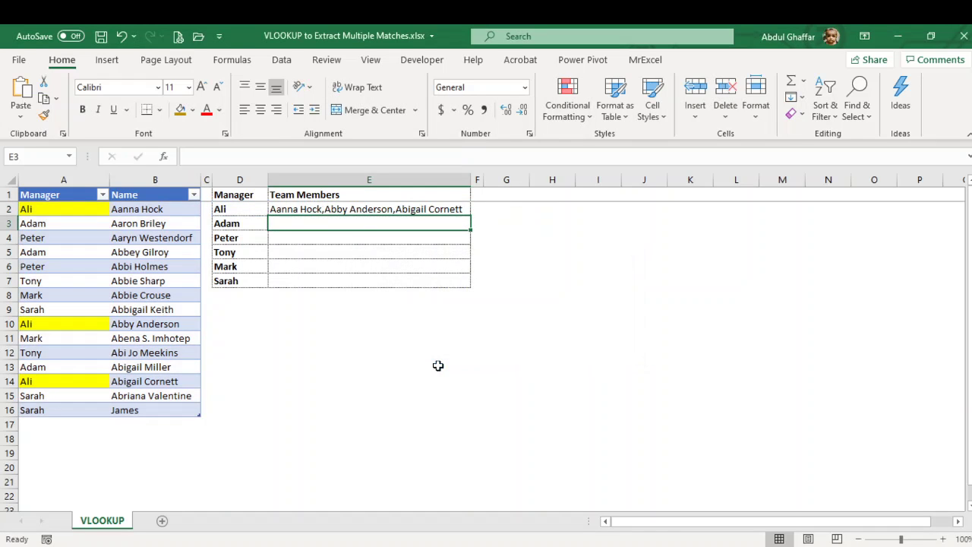
# - Fill the TEXTJOIN formula from E2 down through E7 for the remaining managers
pyautogui.press('Up')
pyautogui.hotkey('shift', 'Down')
pyautogui.hotkey('shift', 'Down')
pyautogui.hotkey('shift', 'Down')
pyautogui.hotkey('shift', 'Down')
pyautogui.hotkey('shift', 'Down')
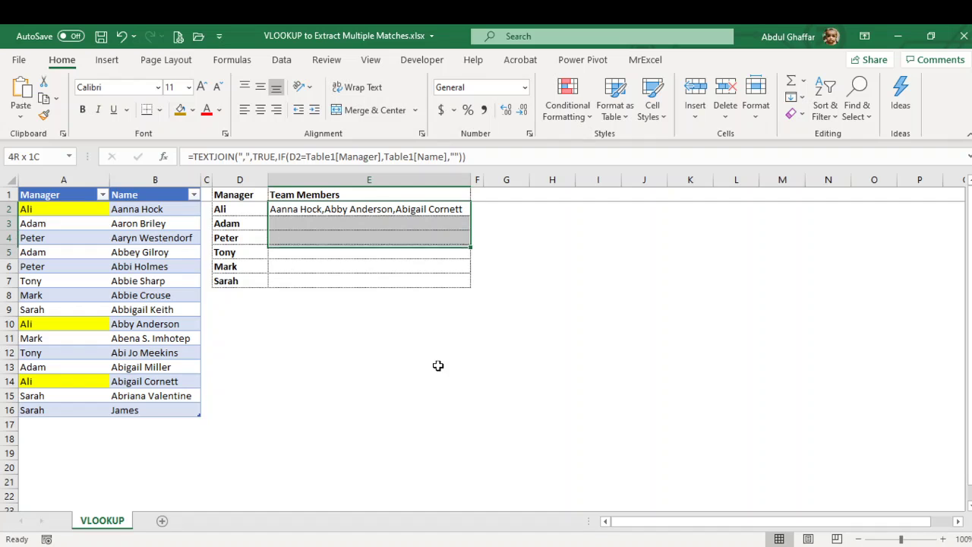
pyautogui.hotkey('ctrl', 'd')
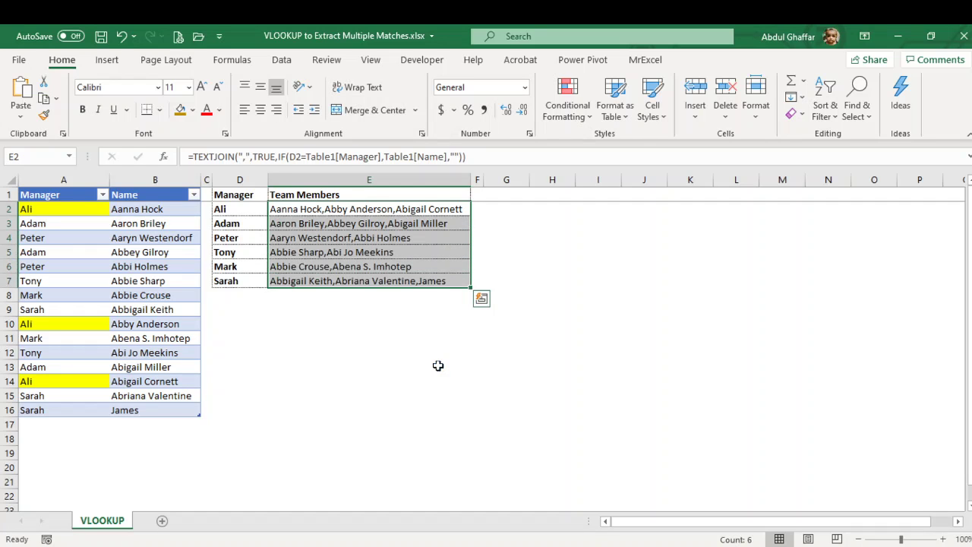
# - Inspect the copied formulas in E3, E4 and E5 without changing them
pyautogui.doubleClick(306, 223)
pyautogui.press('Escape')
pyautogui.doubleClick(303, 237)
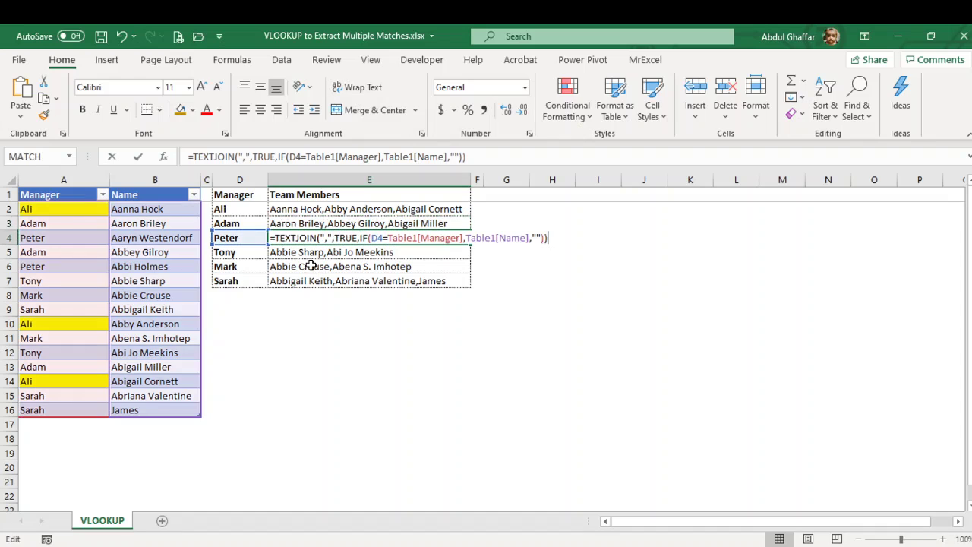
pyautogui.press('Escape')
pyautogui.click(312, 258)
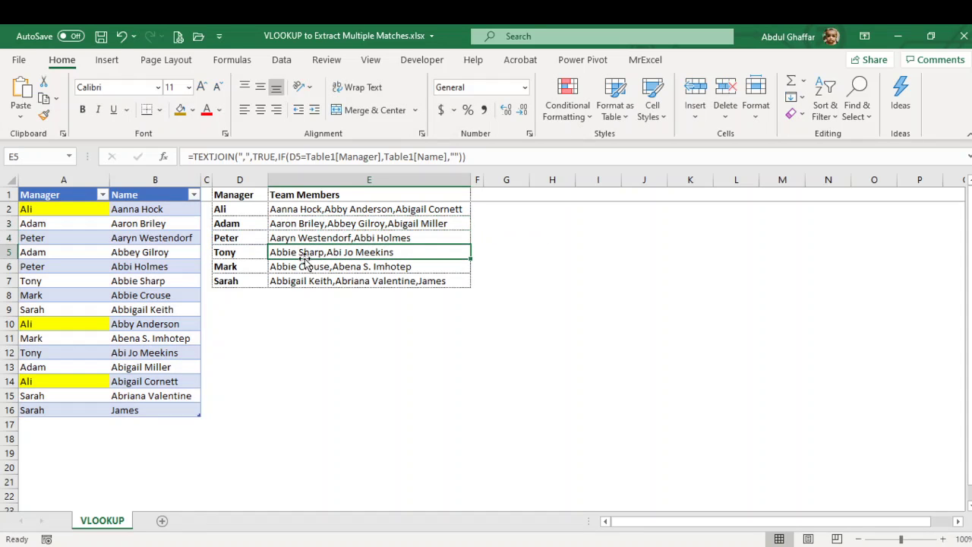
# - Compare the source names in B4 and B6 with the joined team member list in E4
pyautogui.click(62, 238)
pyautogui.click(168, 238)
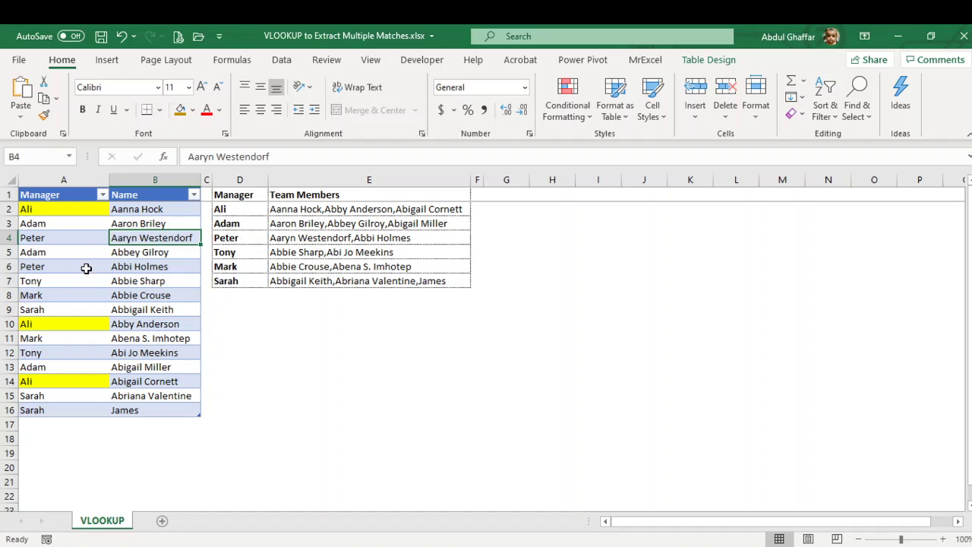
pyautogui.keyDown('ctrl'); pyautogui.click(135, 265); pyautogui.keyUp('ctrl')
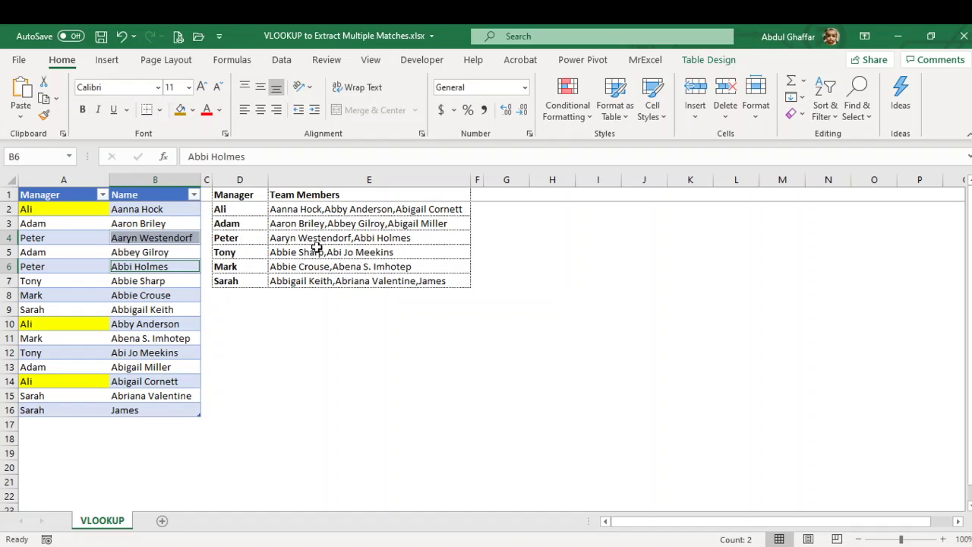
pyautogui.click(360, 237)
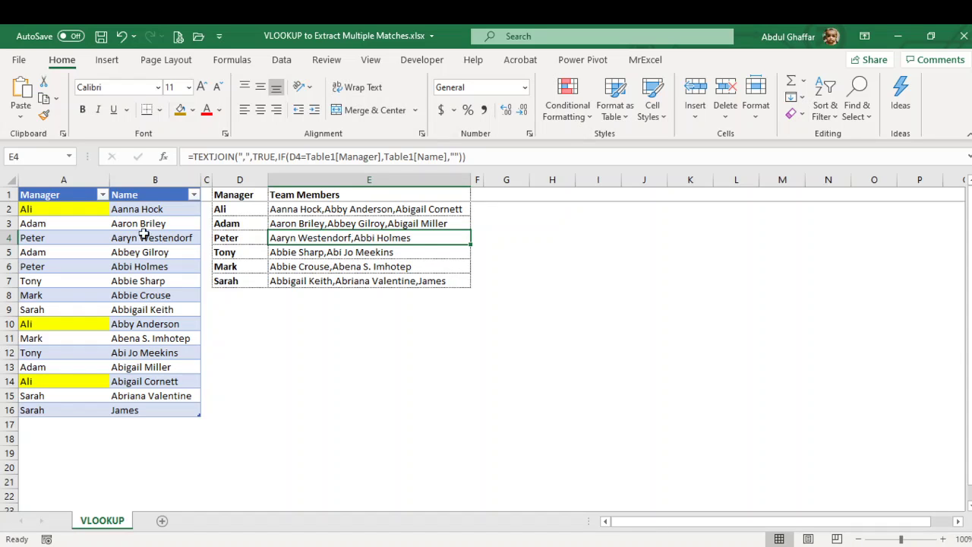
# - Load the Manager and Name table into the Power Query Editor as a new query
pyautogui.click(105, 214)
pyautogui.click(145, 223)
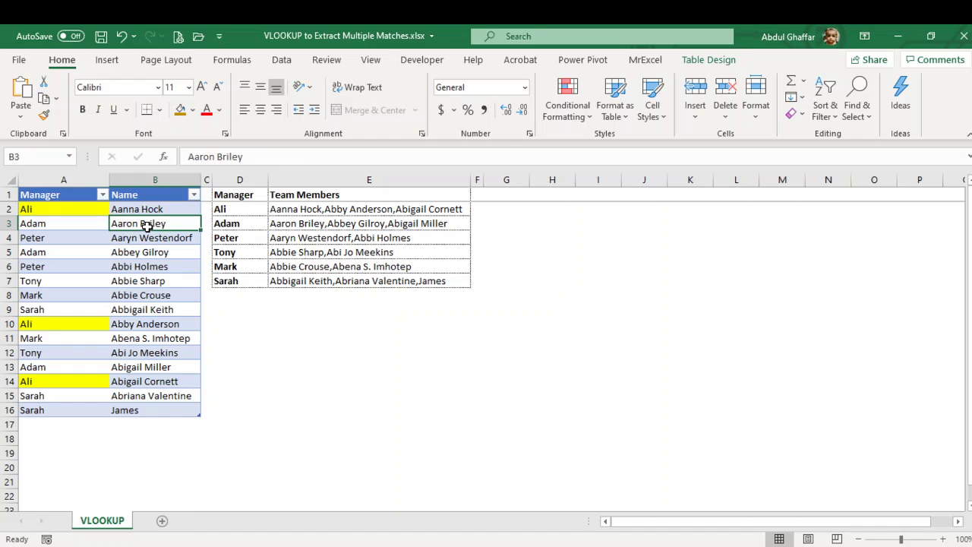
pyautogui.click(285, 61)
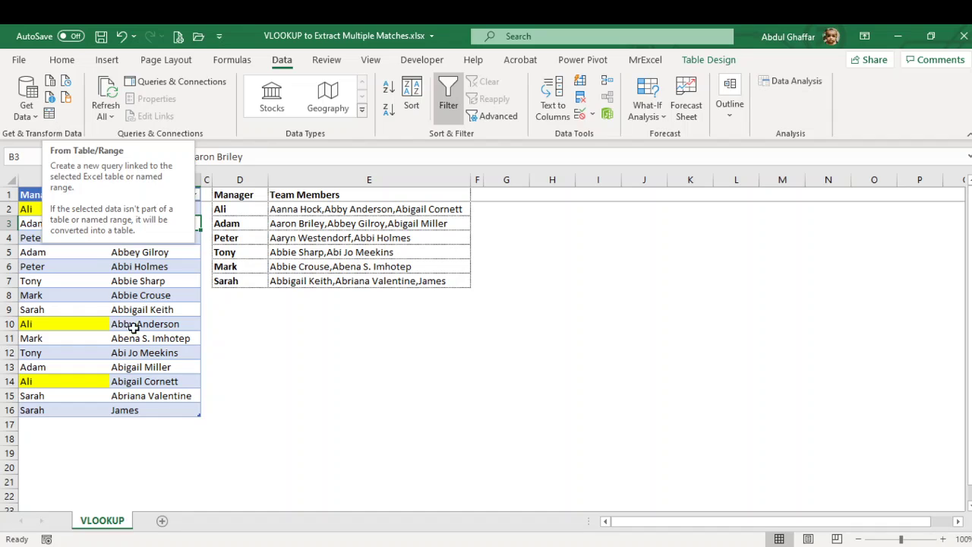
pyautogui.click(130, 310)
pyautogui.click(98, 220)
pyautogui.click(143, 225)
pyautogui.click(48, 114)
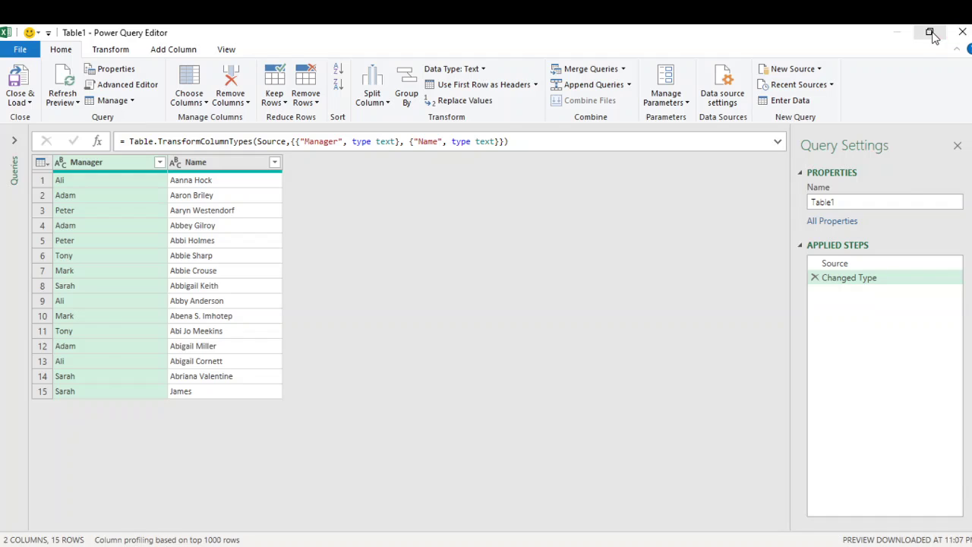
pyautogui.click(927, 32)
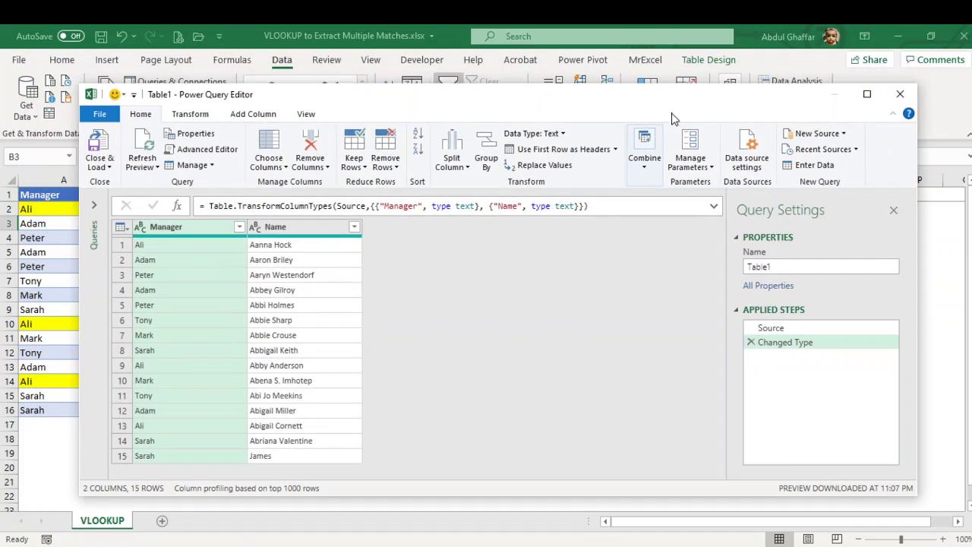
pyautogui.doubleClick(609, 105)
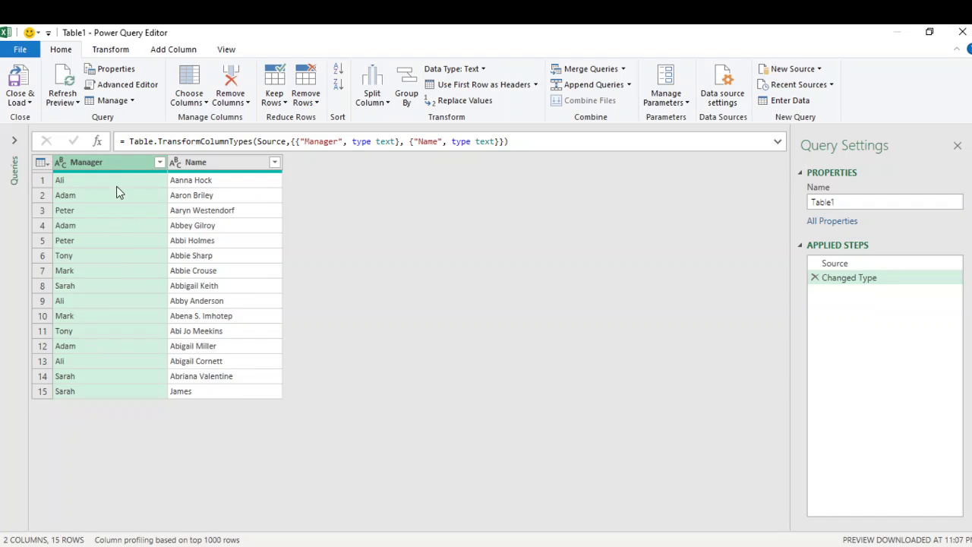
# - Start an advanced Group By on the query with Manager as the grouping column
pyautogui.click(414, 95)
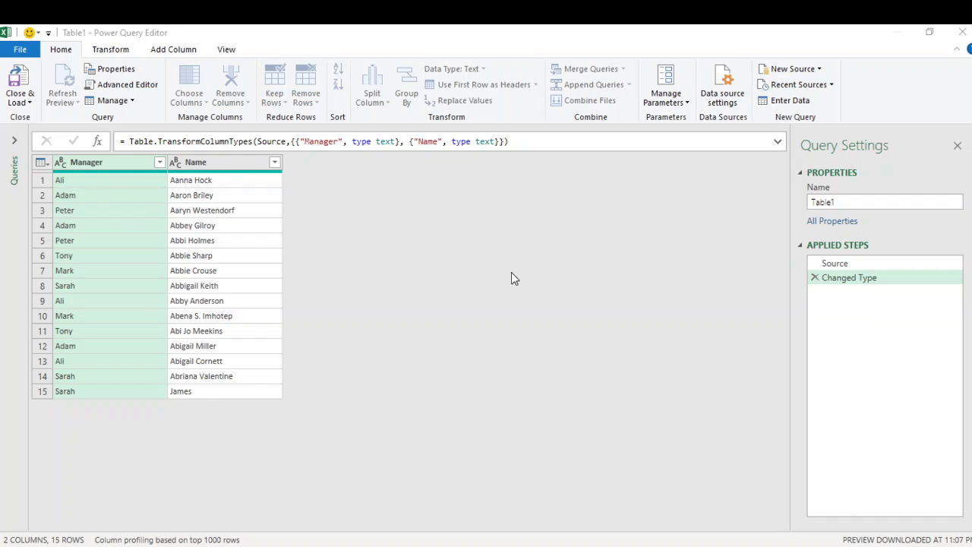
pyautogui.click(339, 248)
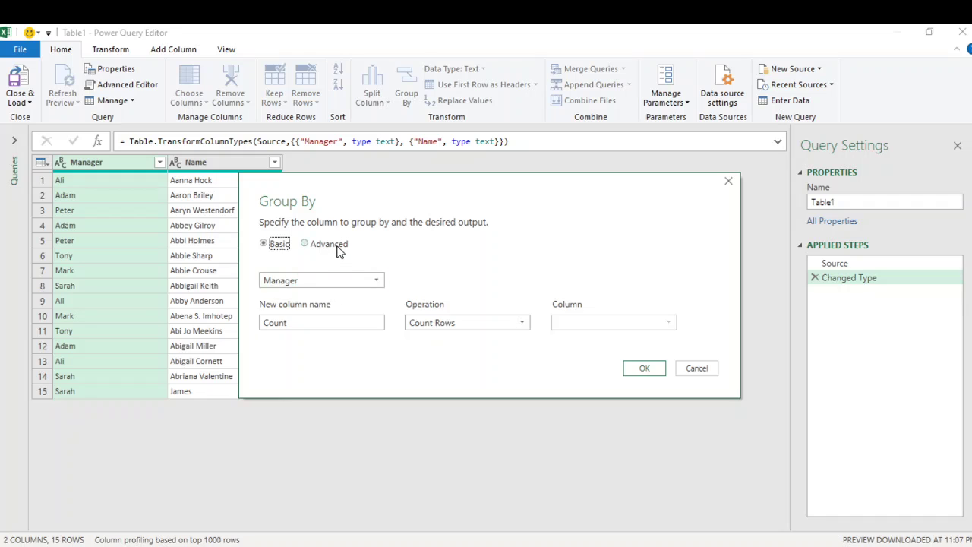
pyautogui.moveTo(360, 197); pyautogui.dragTo(380, 148)
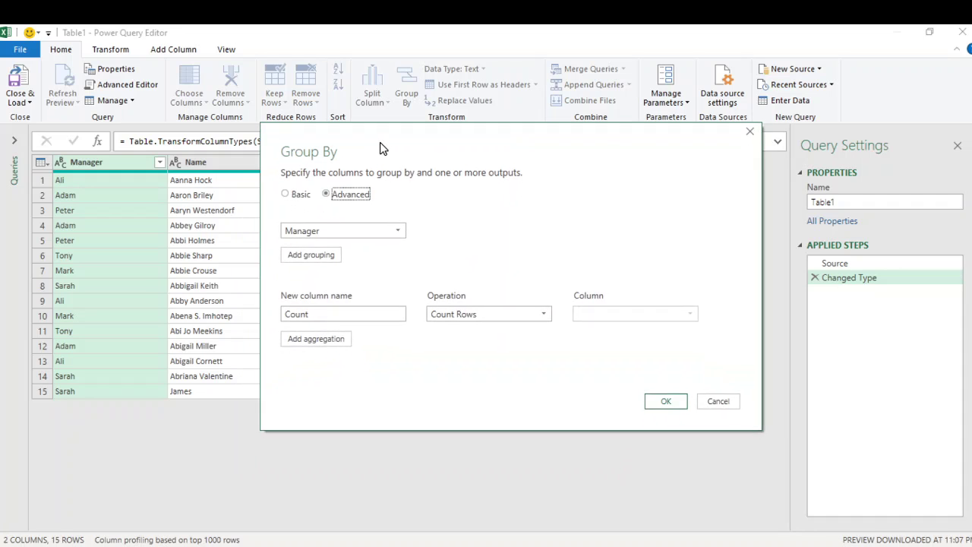
pyautogui.click(372, 237)
pyautogui.click(371, 235)
pyautogui.click(333, 234)
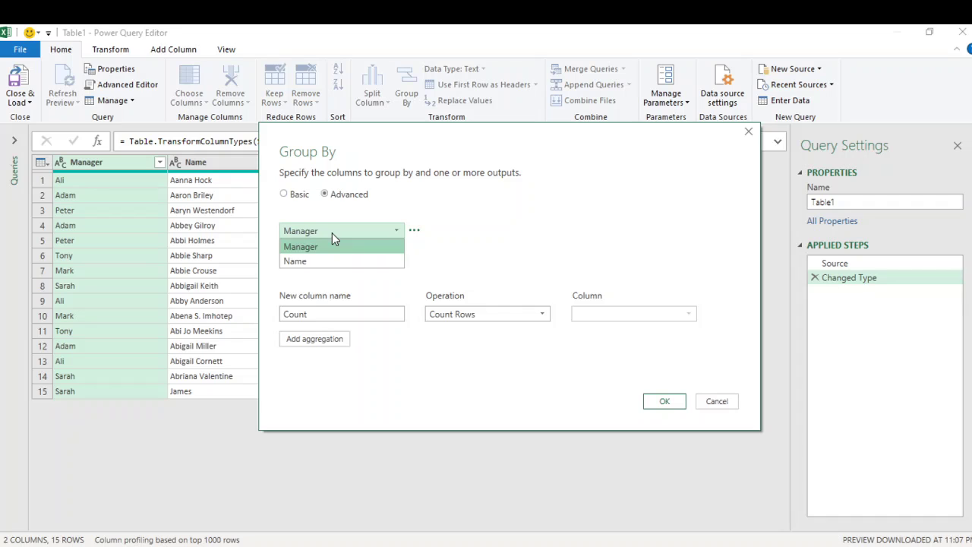
pyautogui.click(332, 232)
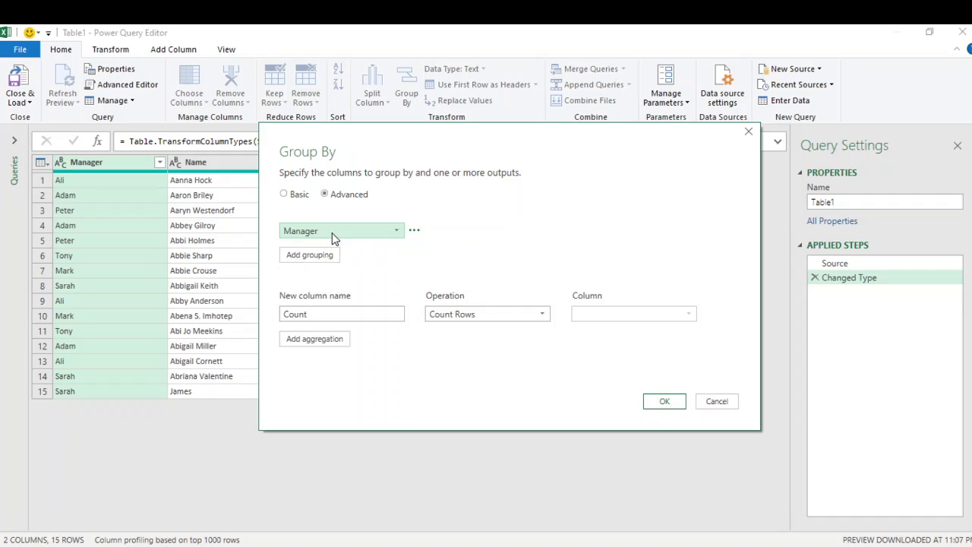
# - Add a second aggregation called Names with the All Rows operation beside the Count aggregation and apply the grouping
pyautogui.click(341, 341)
pyautogui.doubleClick(341, 318)
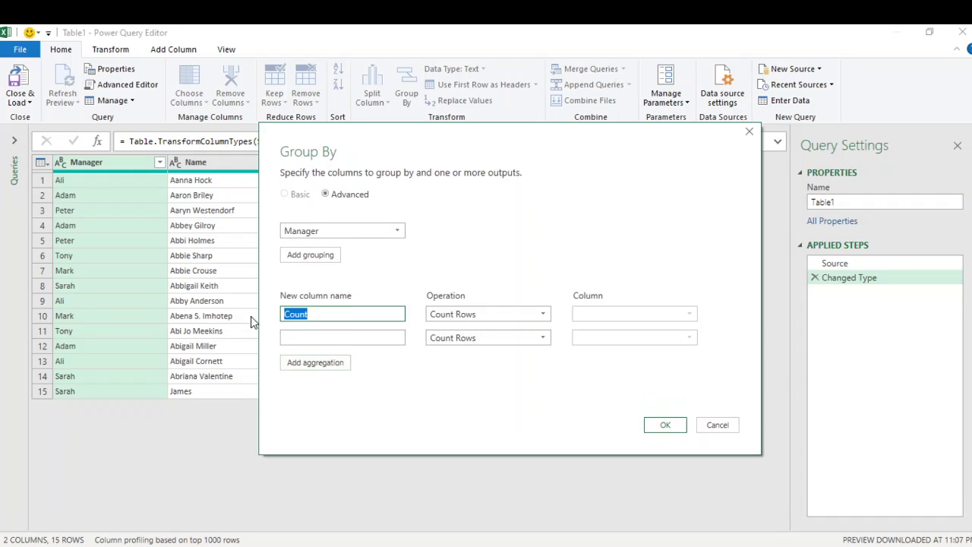
pyautogui.click(325, 316)
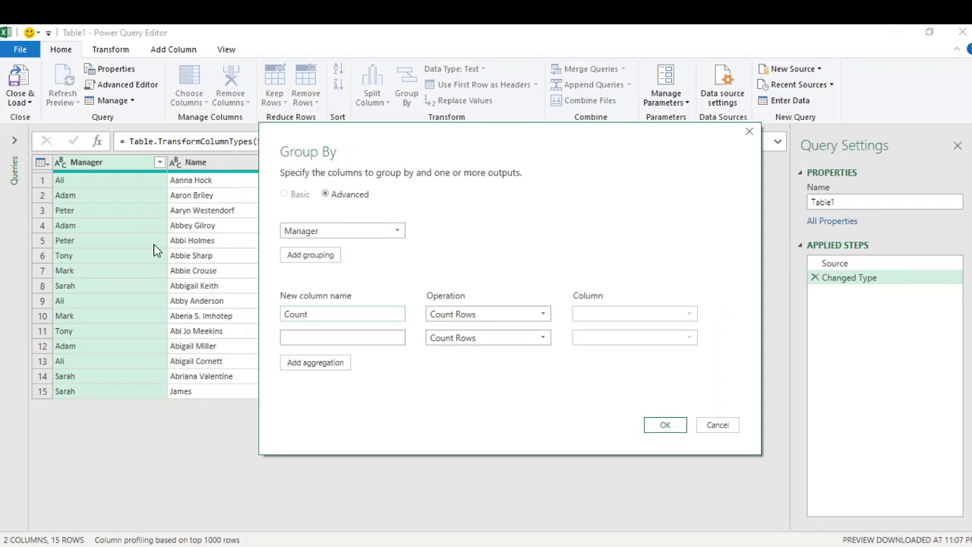
pyautogui.click(375, 336)
pyautogui.write('A')
pyautogui.write('Names')
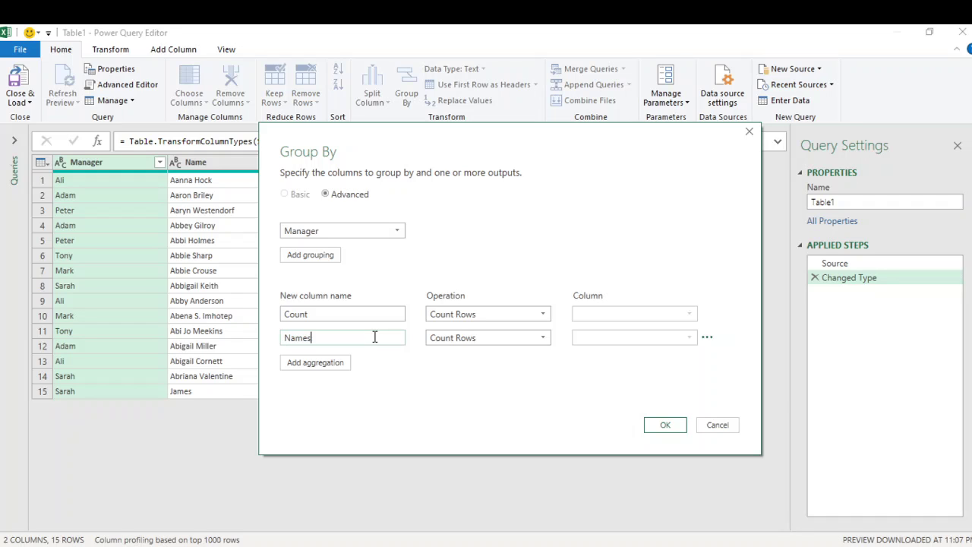
pyautogui.click(490, 343)
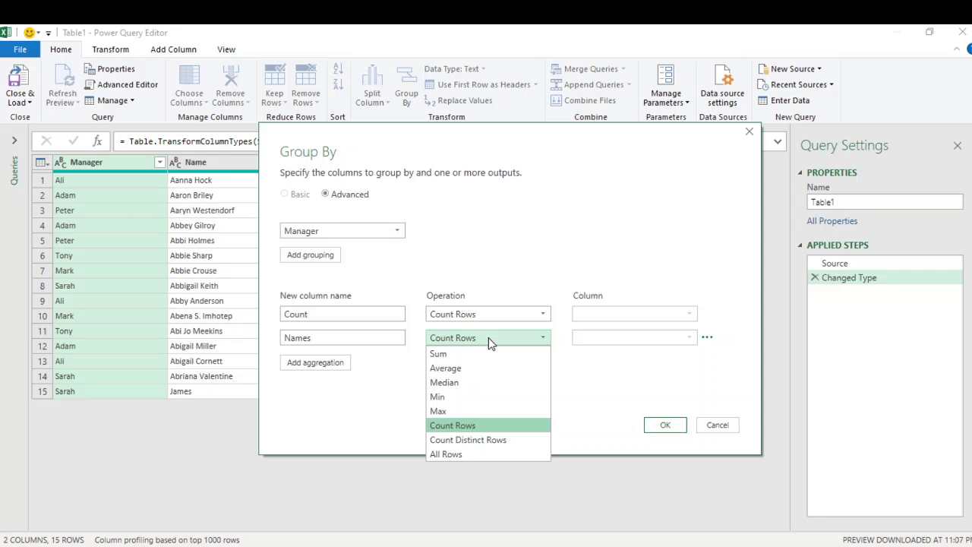
pyautogui.click(489, 454)
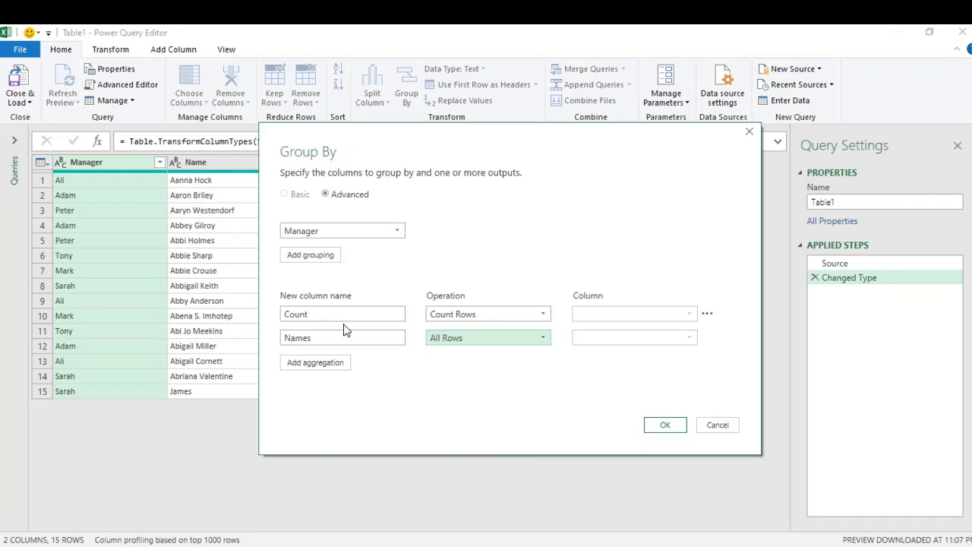
pyautogui.click(662, 427)
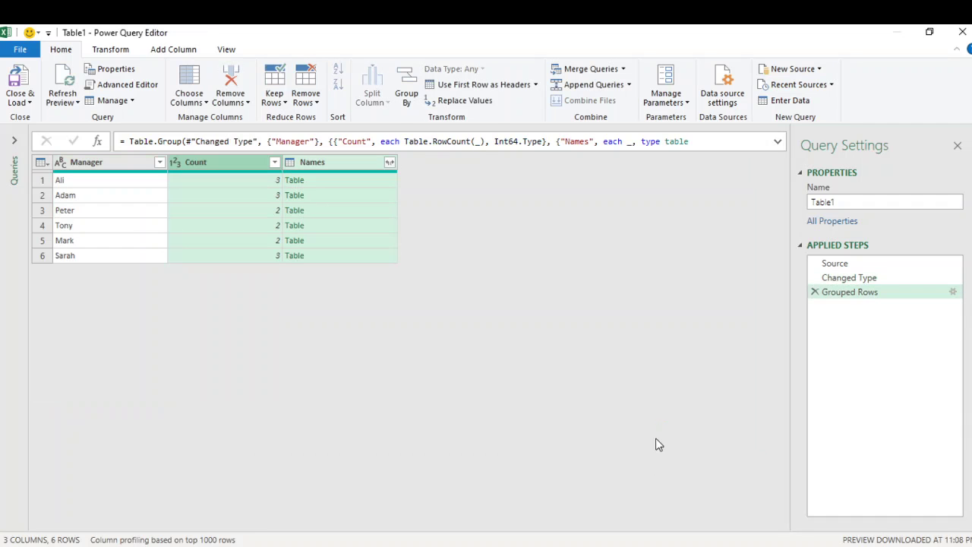
# - Examine the Manager, Count and Names columns of the grouped result and the expand options of Names
pyautogui.click(110, 165)
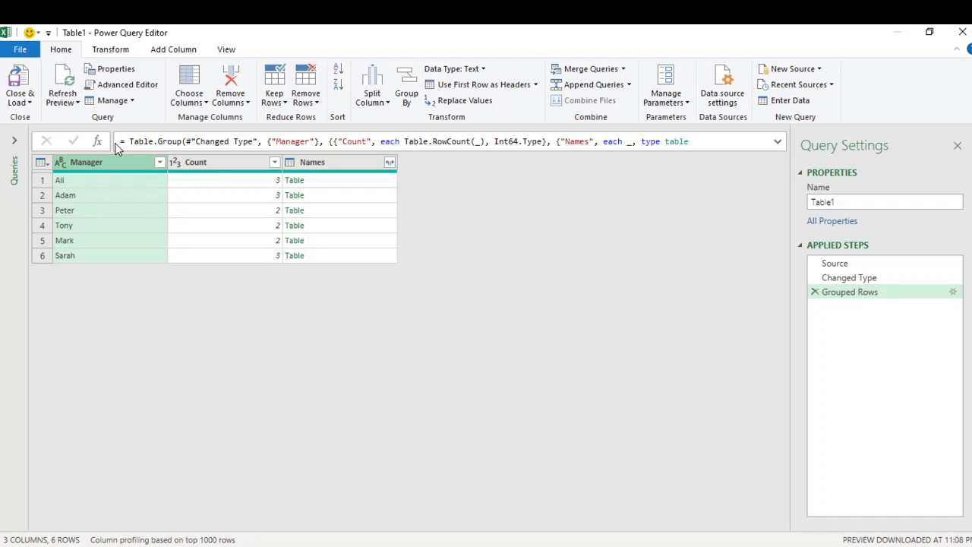
pyautogui.click(225, 166)
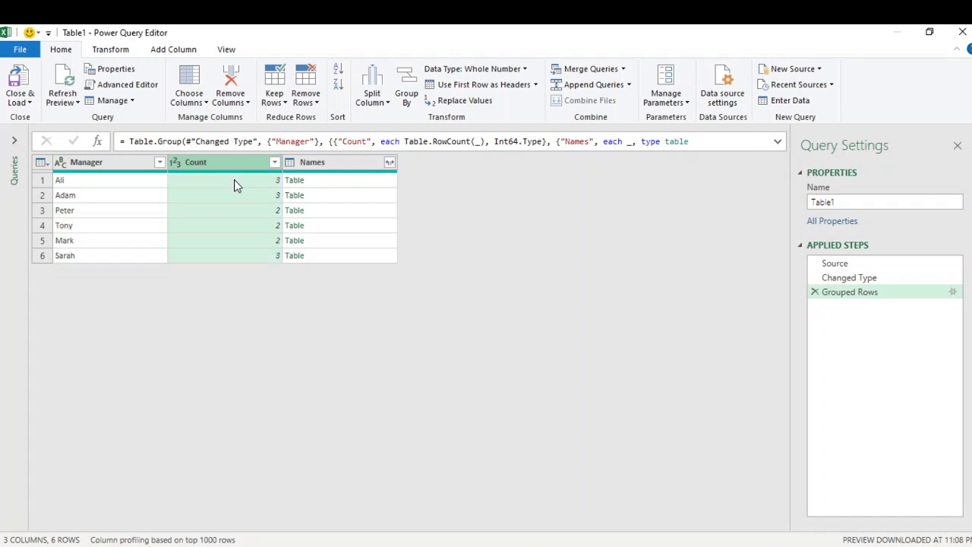
pyautogui.click(234, 179)
pyautogui.click(240, 194)
pyautogui.click(236, 209)
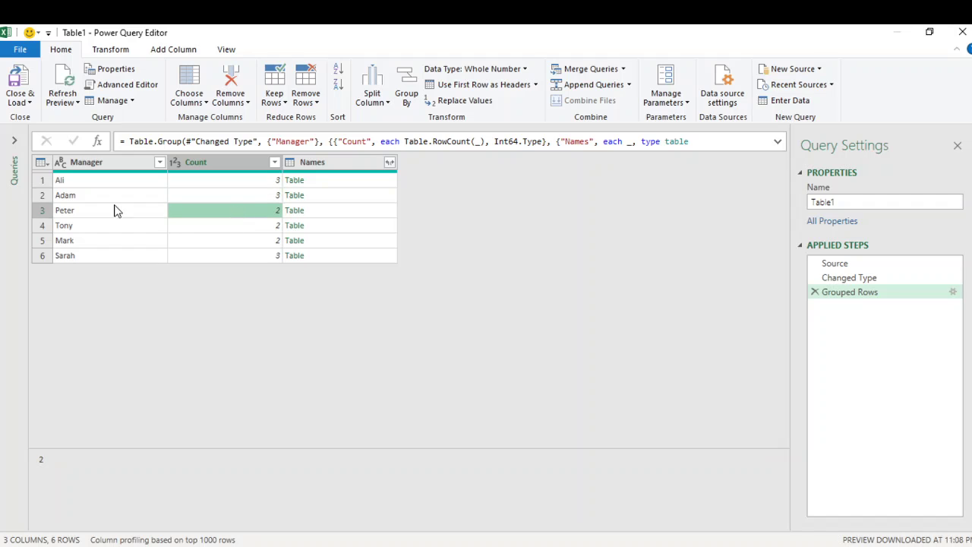
pyautogui.click(106, 162)
pyautogui.click(218, 166)
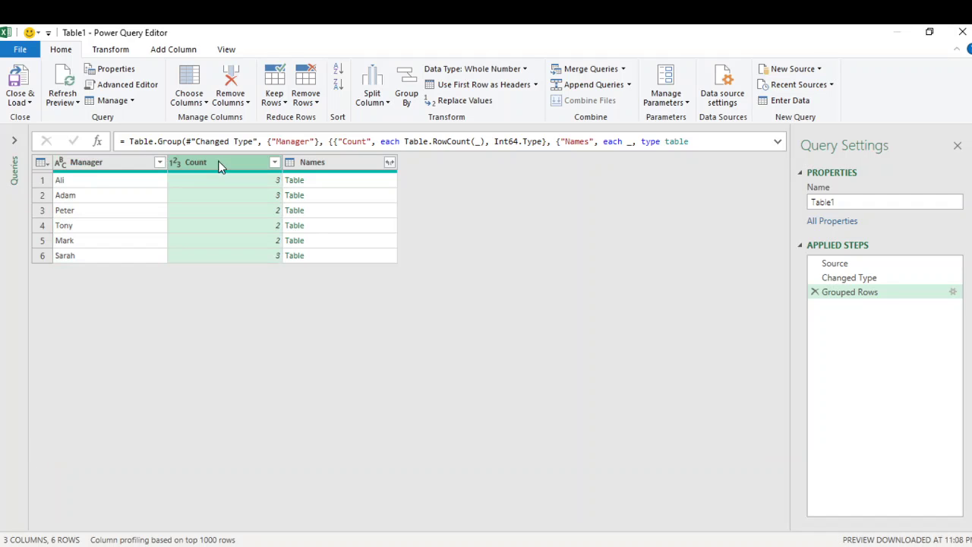
pyautogui.click(94, 165)
pyautogui.click(302, 161)
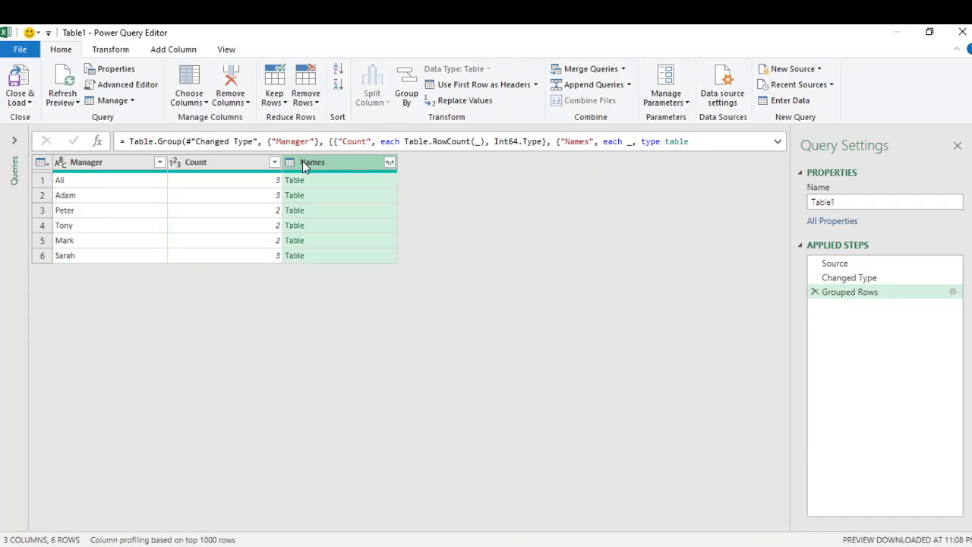
pyautogui.click(389, 162)
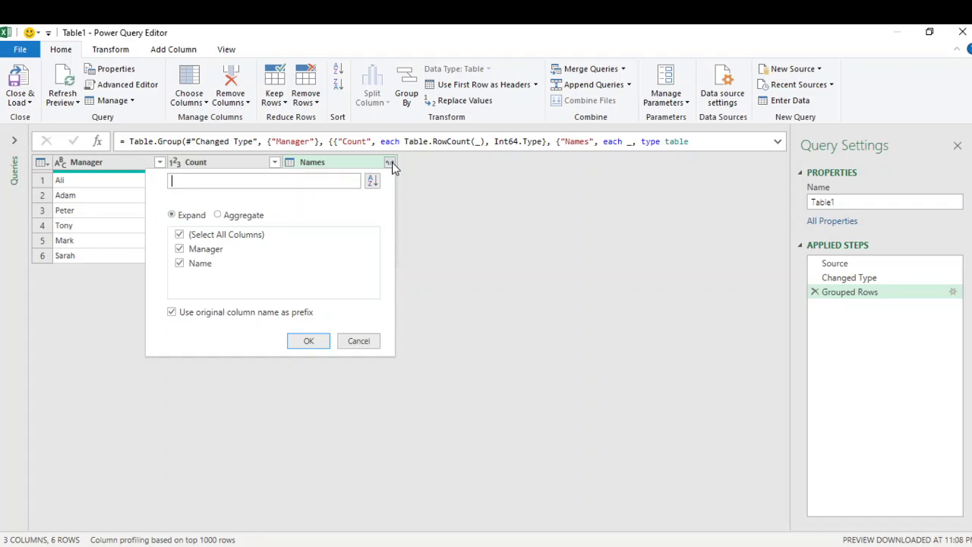
pyautogui.click(389, 163)
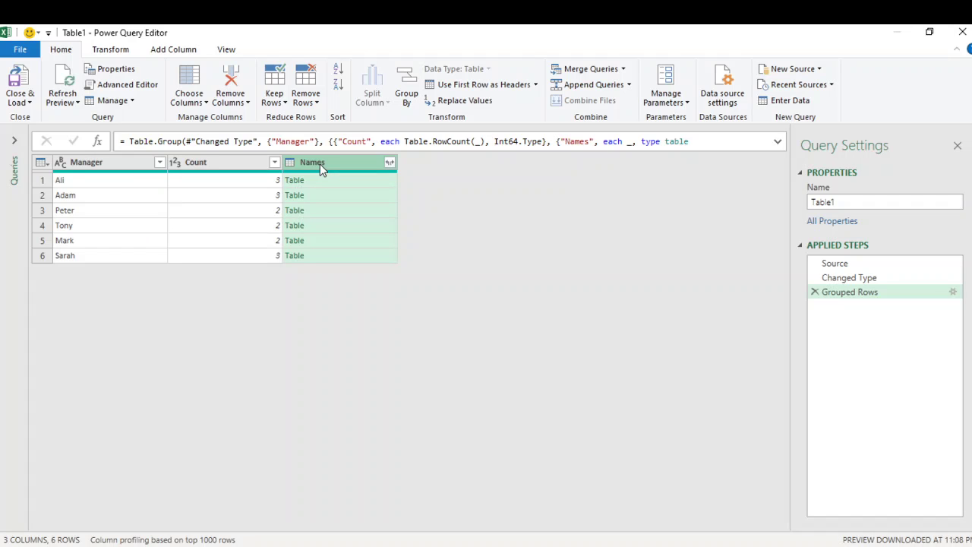
pyautogui.click(170, 51)
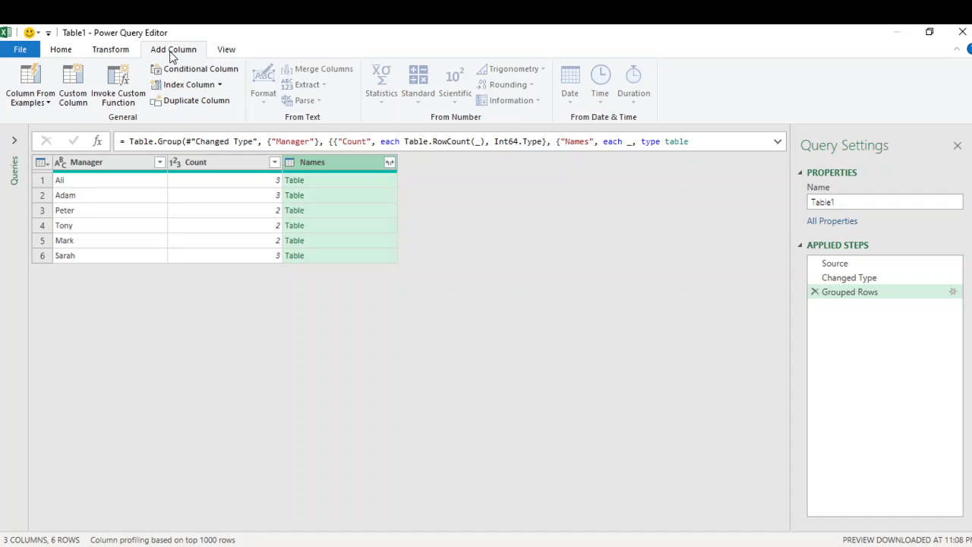
pyautogui.click(81, 95)
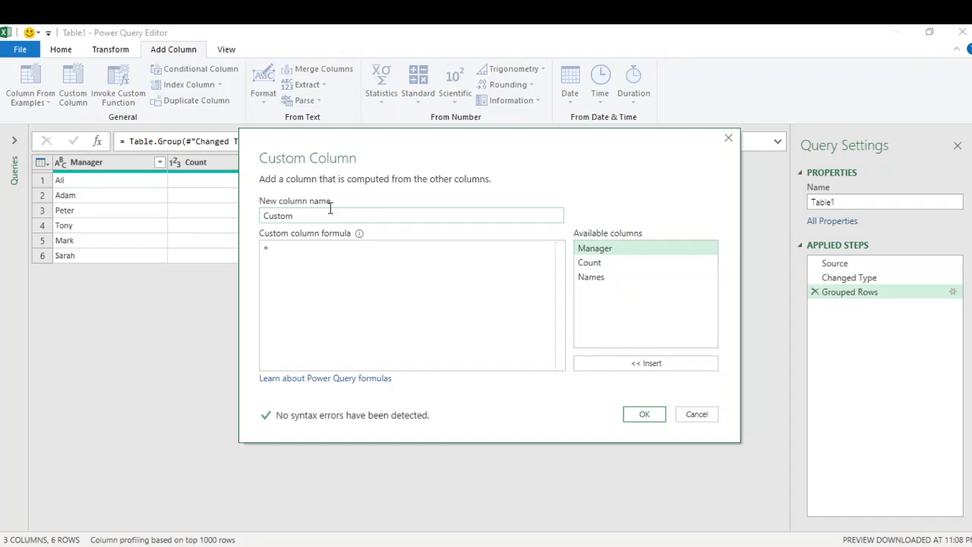
pyautogui.write('Team Members')
pyautogui.click(290, 244)
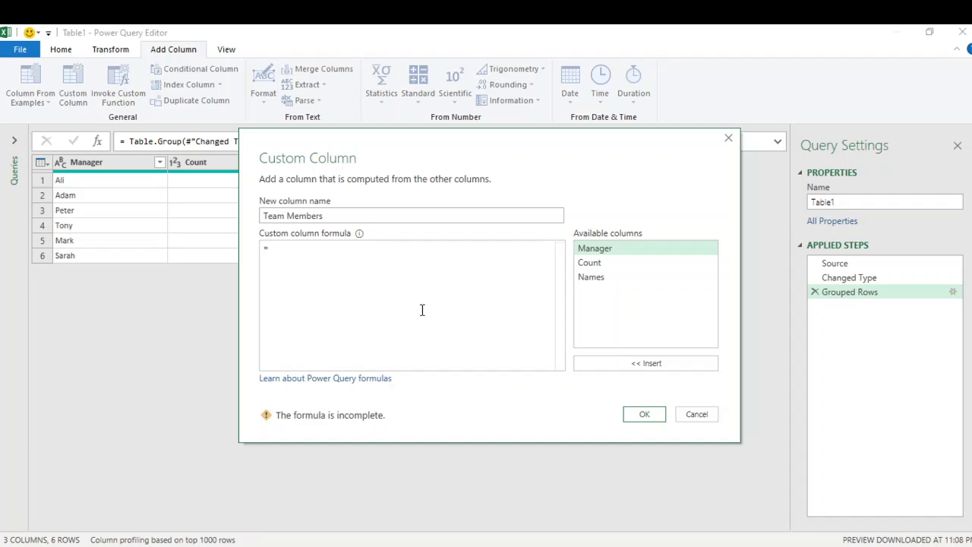
pyautogui.write('Table')
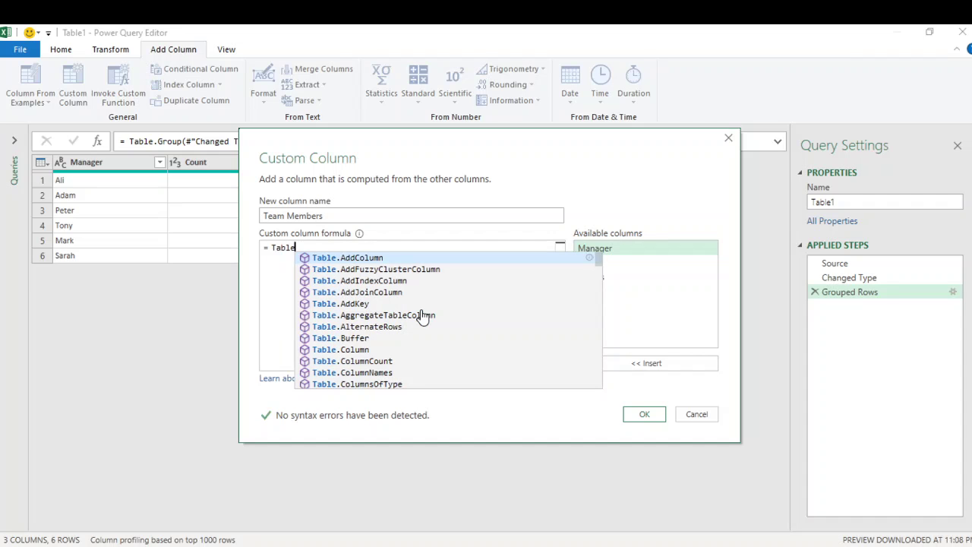
pyautogui.click(360, 346)
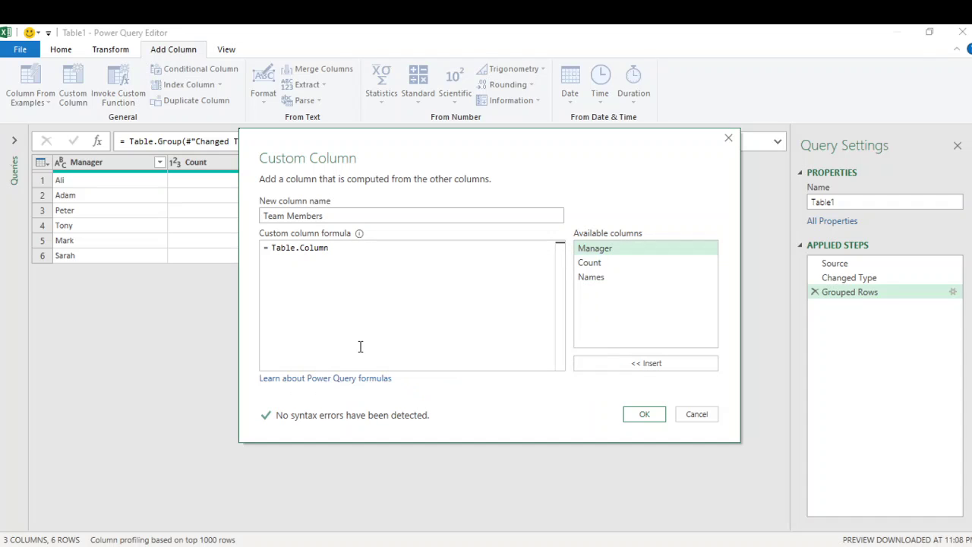
pyautogui.write('(')
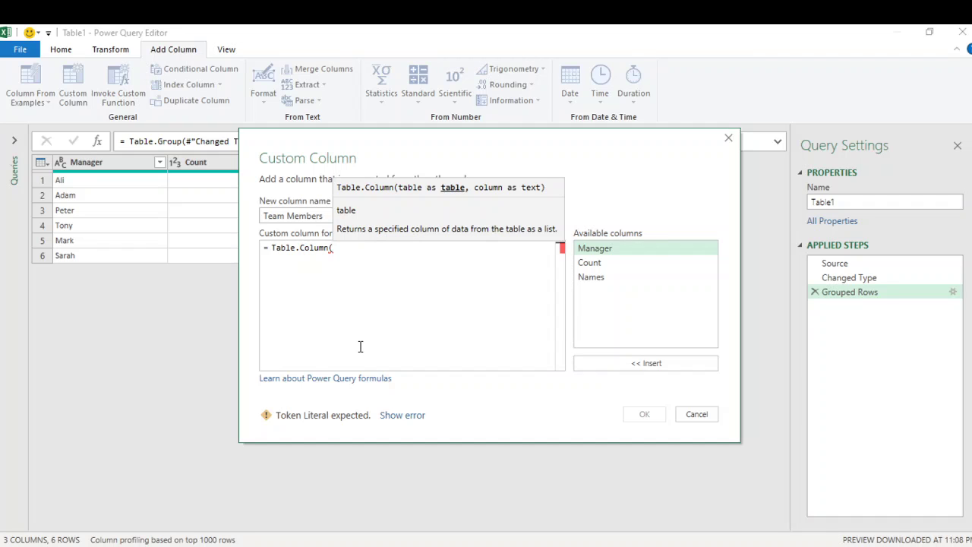
pyautogui.write('[')
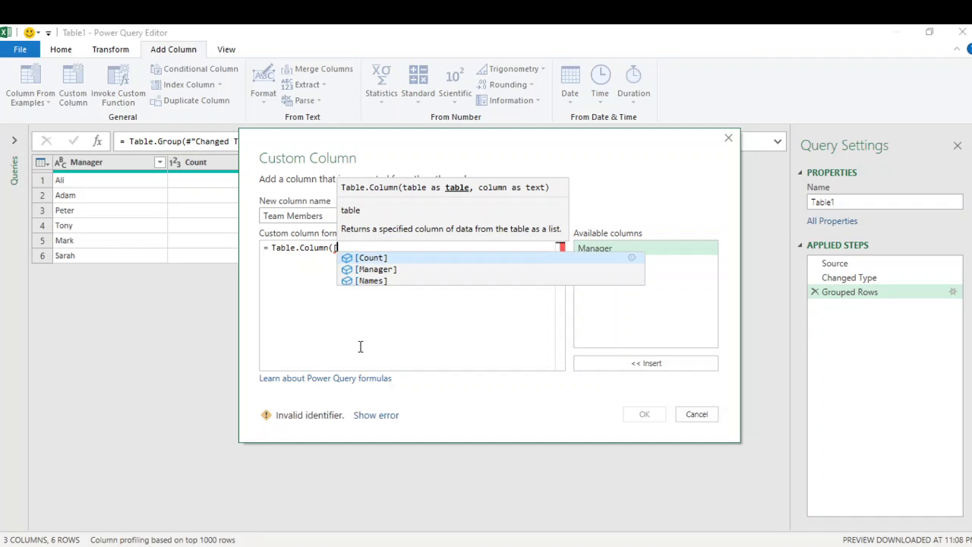
pyautogui.click(375, 281)
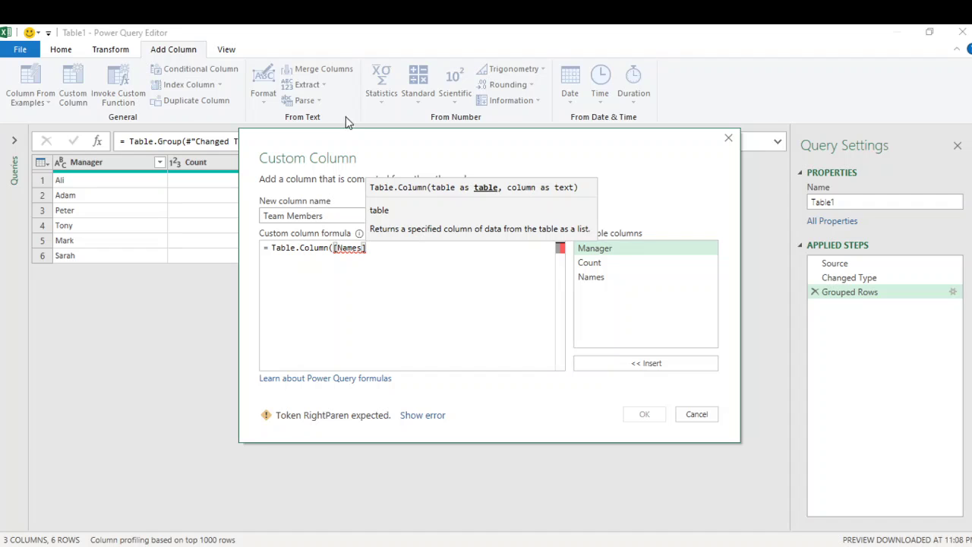
pyautogui.moveTo(354, 140); pyautogui.dragTo(360, 254)
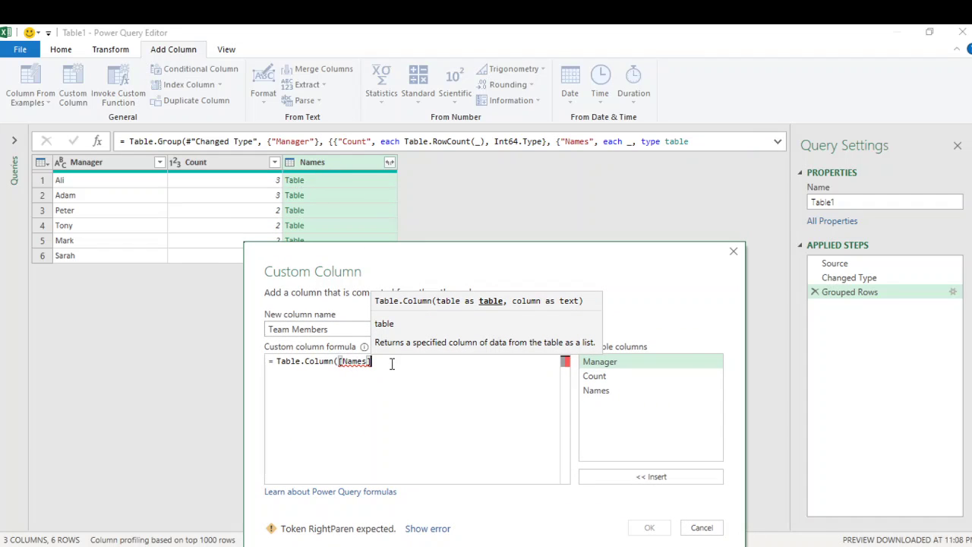
pyautogui.write(', "')
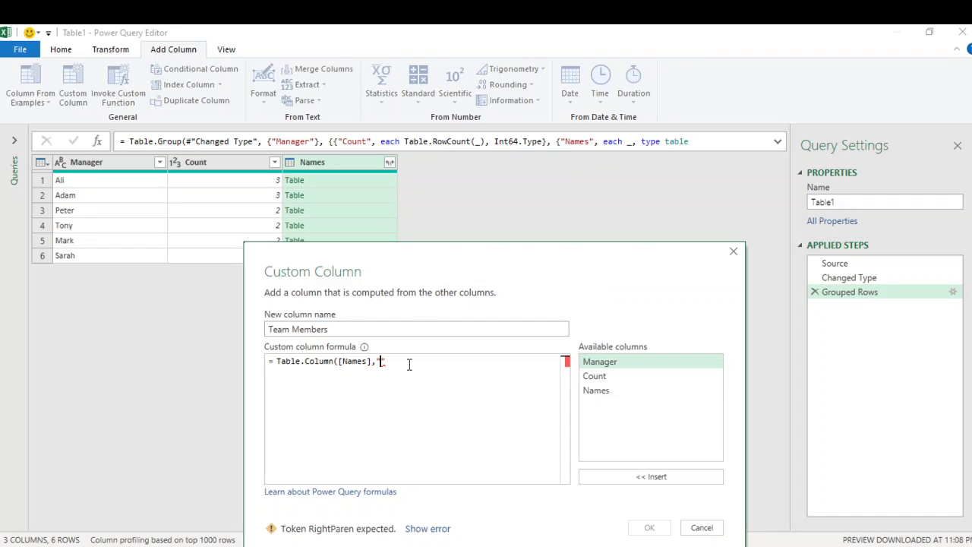
pyautogui.click(733, 252)
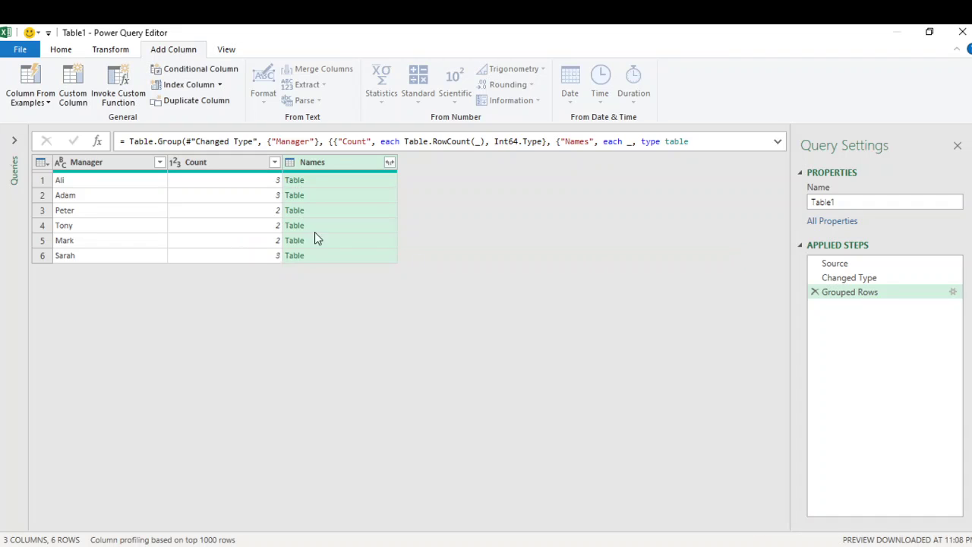
# - Preview the nested table in the first row of the Names column
pyautogui.click(343, 181)
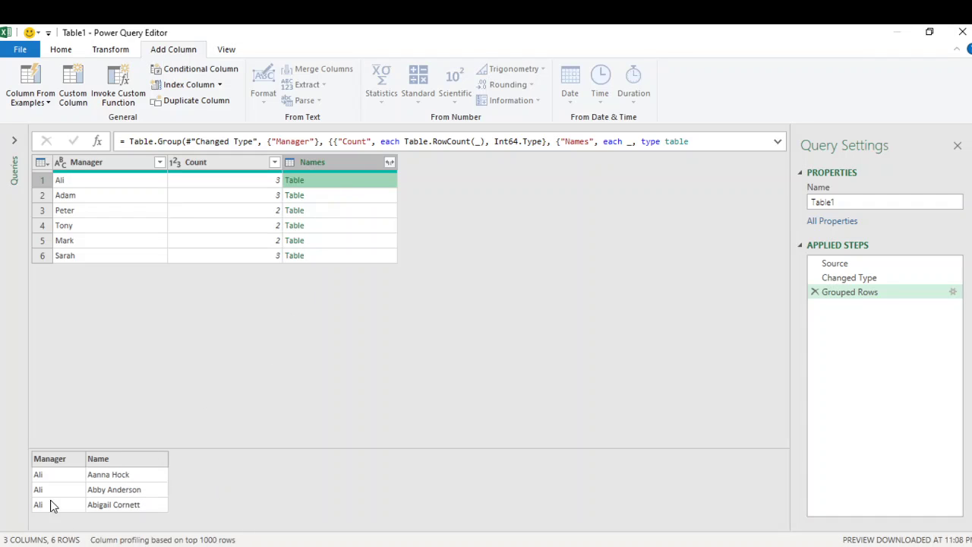
# - Start a custom column named Team Members on the grouped query, keeping the Names column in view
pyautogui.click(76, 95)
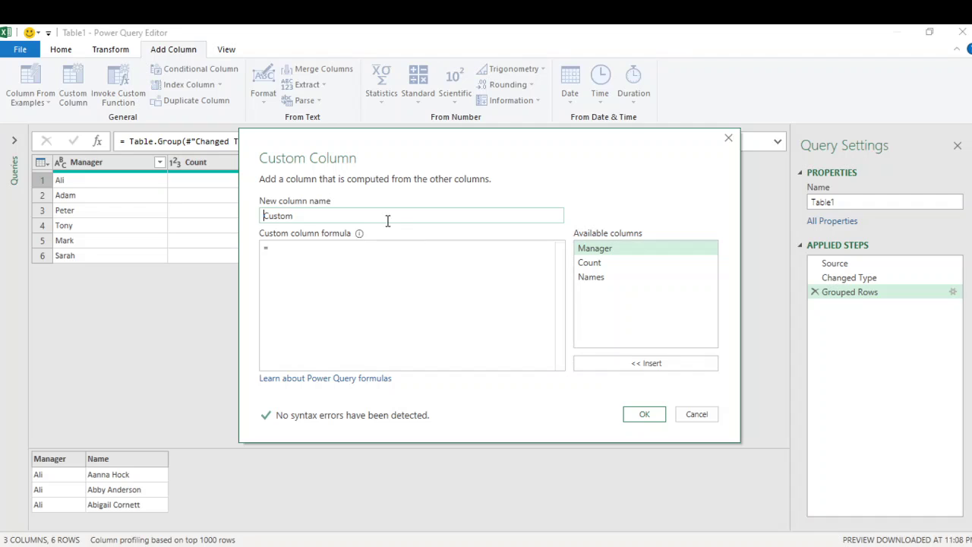
pyautogui.moveTo(376, 217); pyautogui.dragTo(202, 215)
pyautogui.write('Team Members')
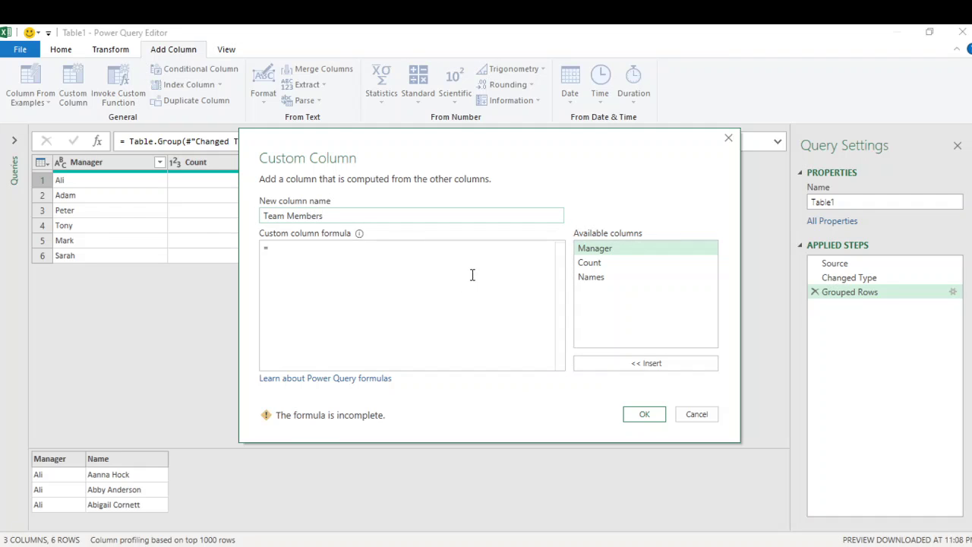
pyautogui.moveTo(433, 141); pyautogui.dragTo(468, 216)
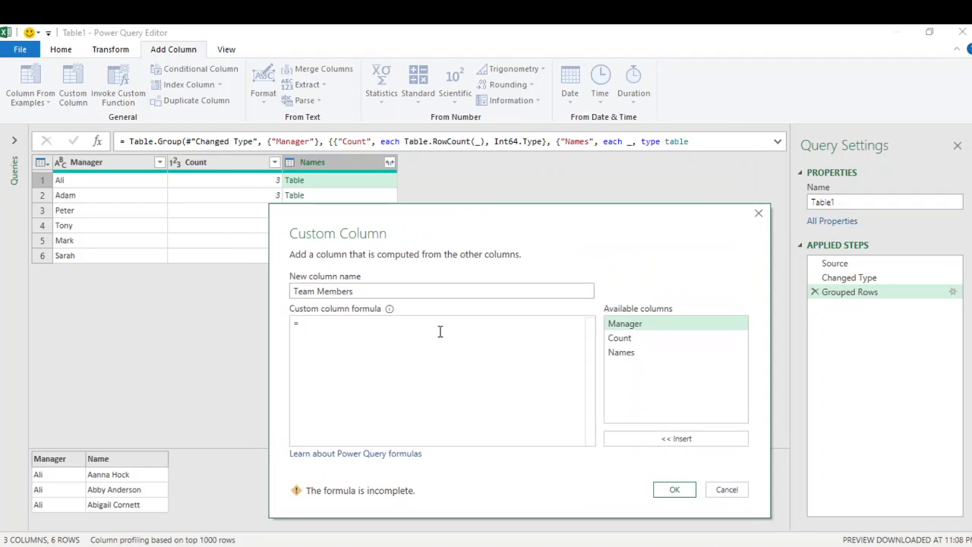
# - Add the column with the formula Table.Column([Names],"Name") and preview the first row's list in Team Members
pyautogui.write('Tabl')
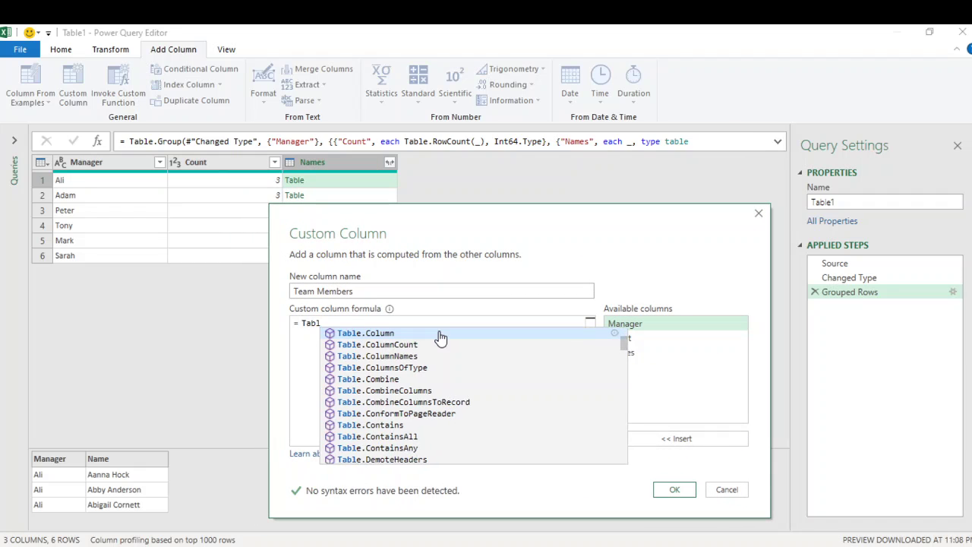
pyautogui.click(440, 334)
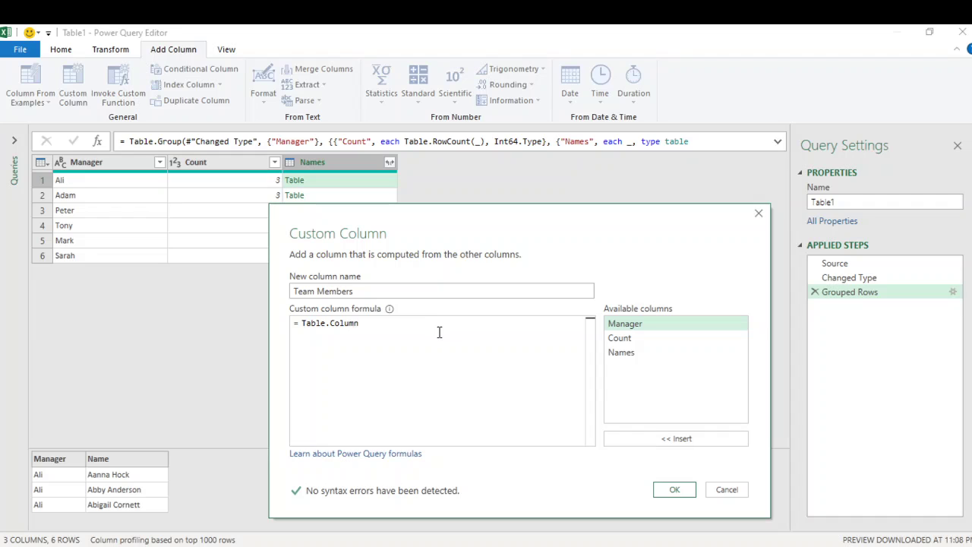
pyautogui.write('(')
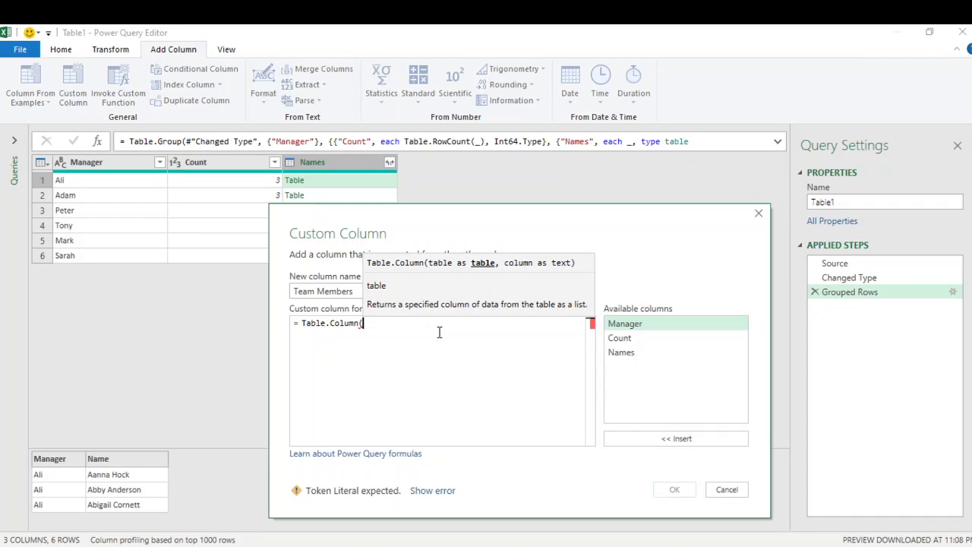
pyautogui.doubleClick(631, 349)
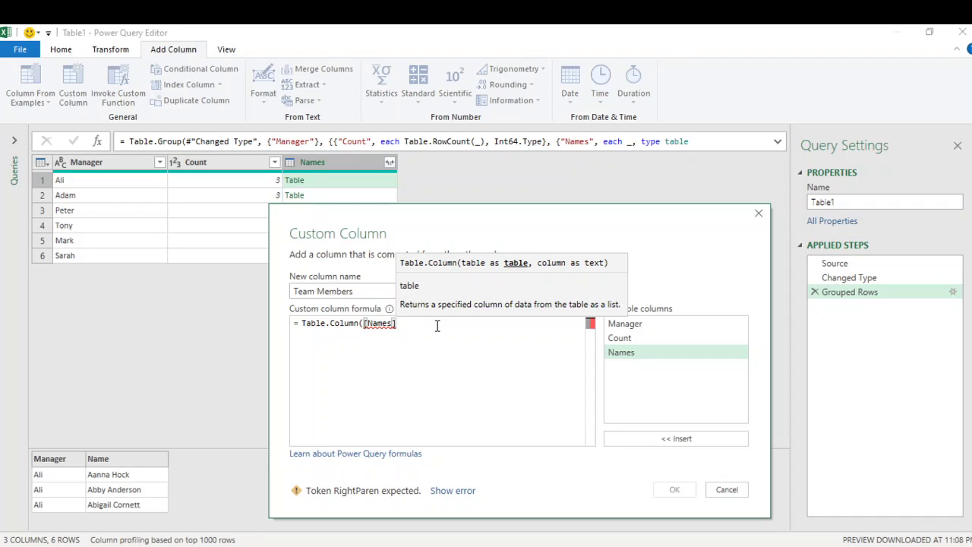
pyautogui.write(',"')
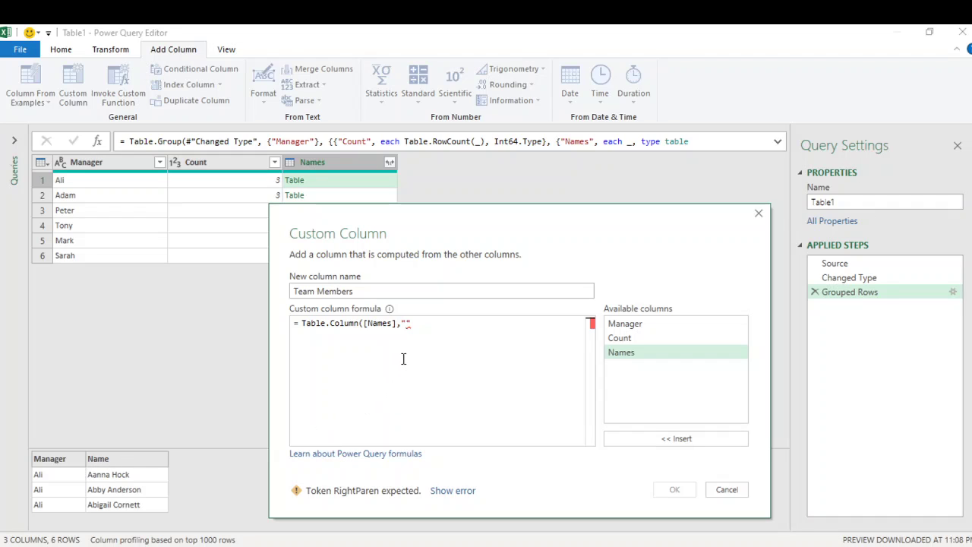
pyautogui.write('Name")')
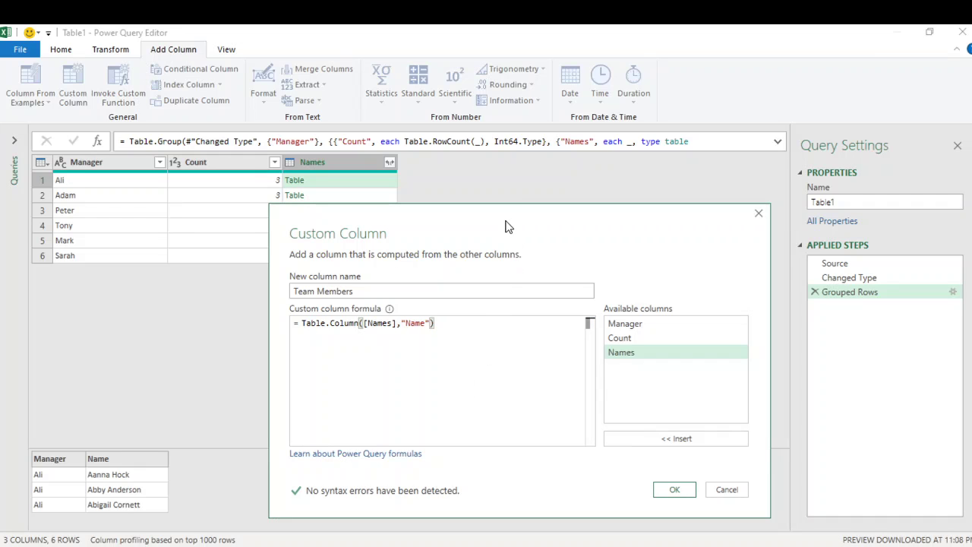
pyautogui.moveTo(506, 222); pyautogui.dragTo(502, 179)
pyautogui.click(670, 448)
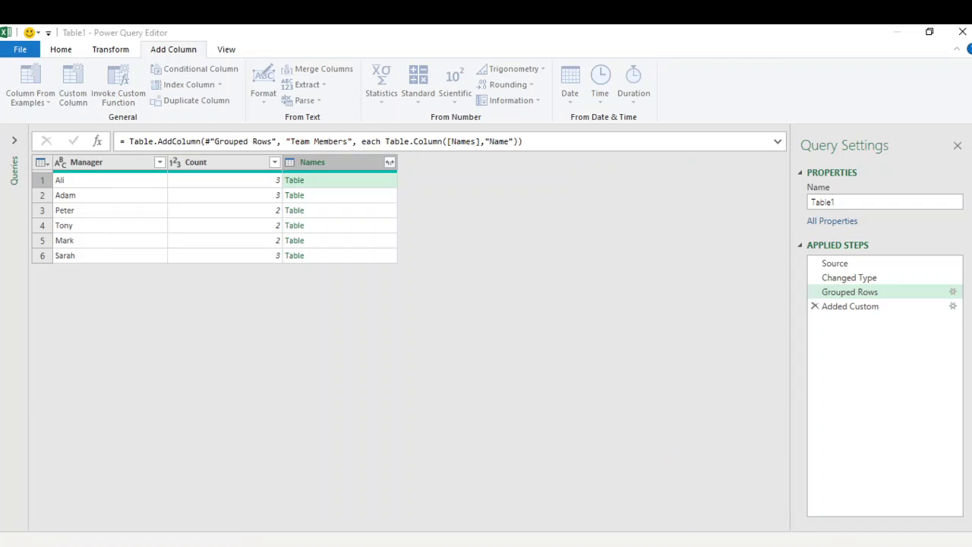
pyautogui.click(356, 184)
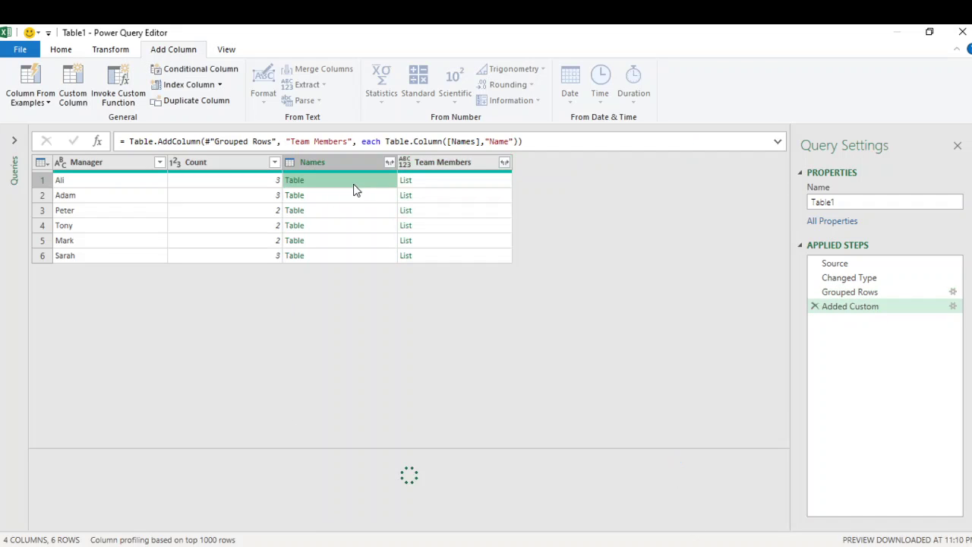
pyautogui.click(469, 190)
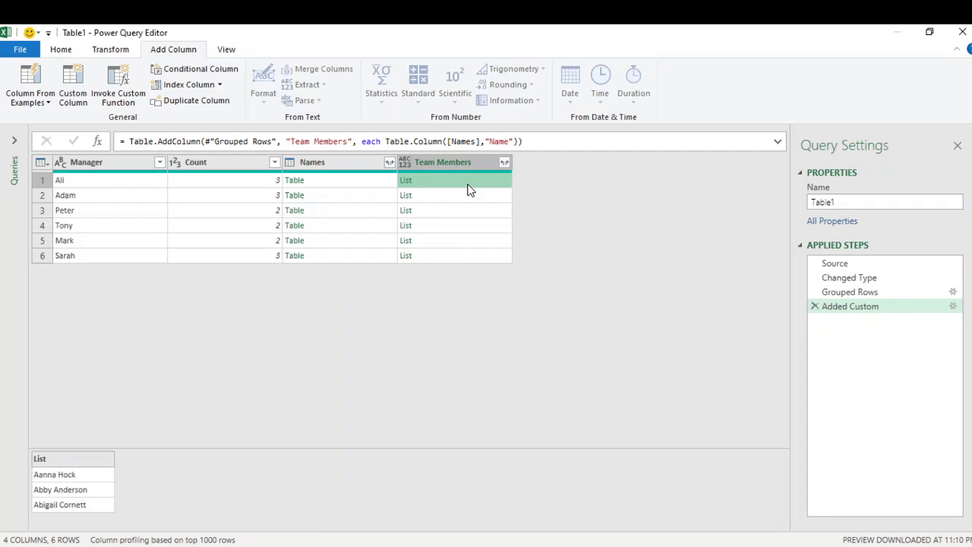
# - Remove the Count and Names columns from the query
pyautogui.click(345, 161)
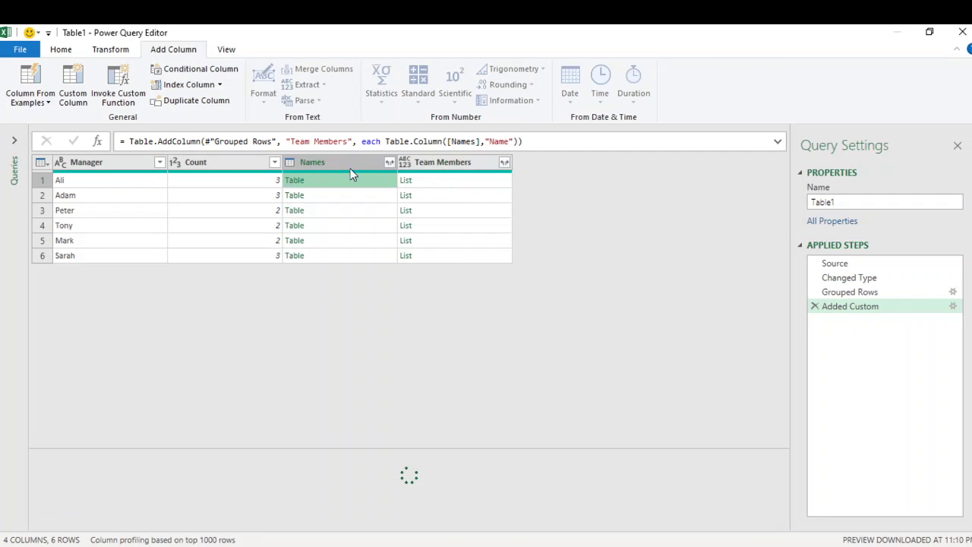
pyautogui.keyDown('ctrl'); pyautogui.click(222, 162); pyautogui.keyUp('ctrl')
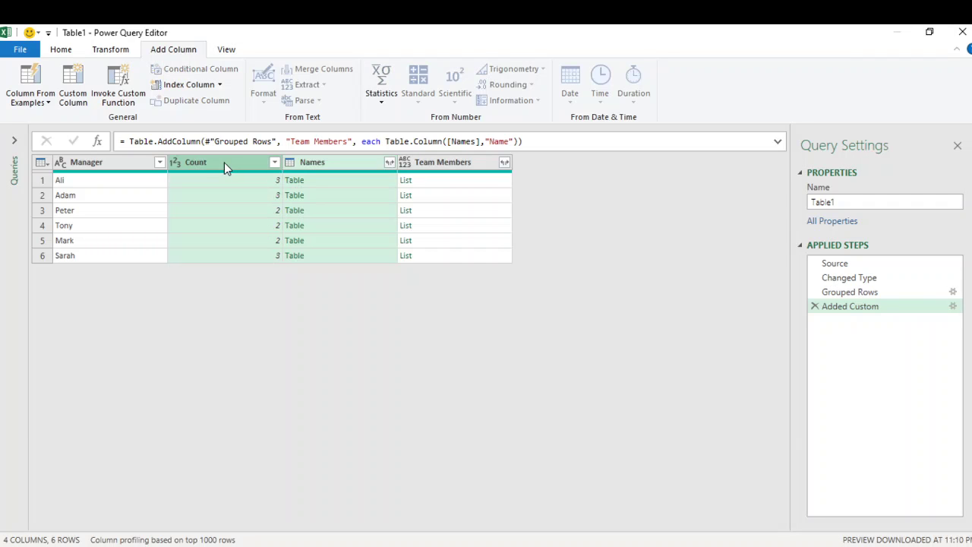
pyautogui.press('Delete')
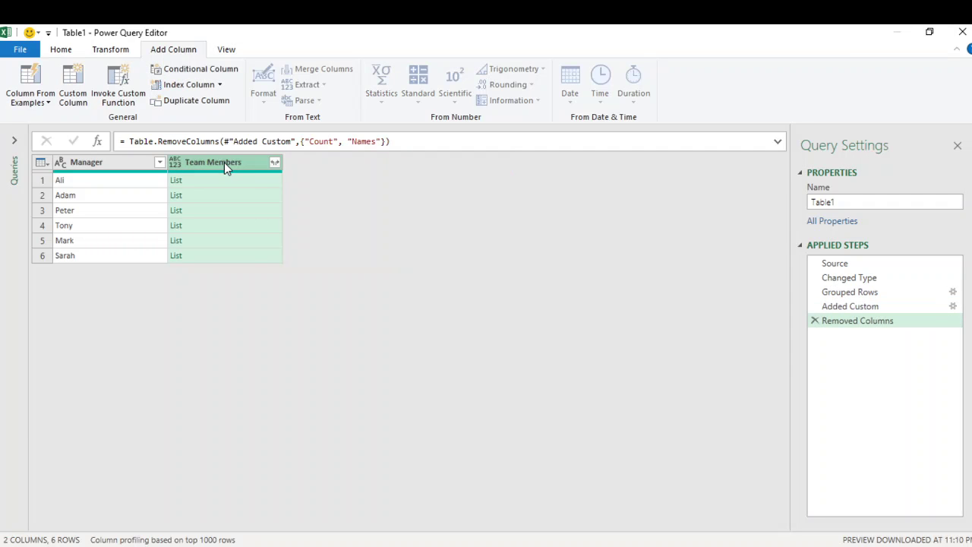
# - Extract the Team Members list values as comma-delimited text and fit the column width to its contents
pyautogui.click(274, 163)
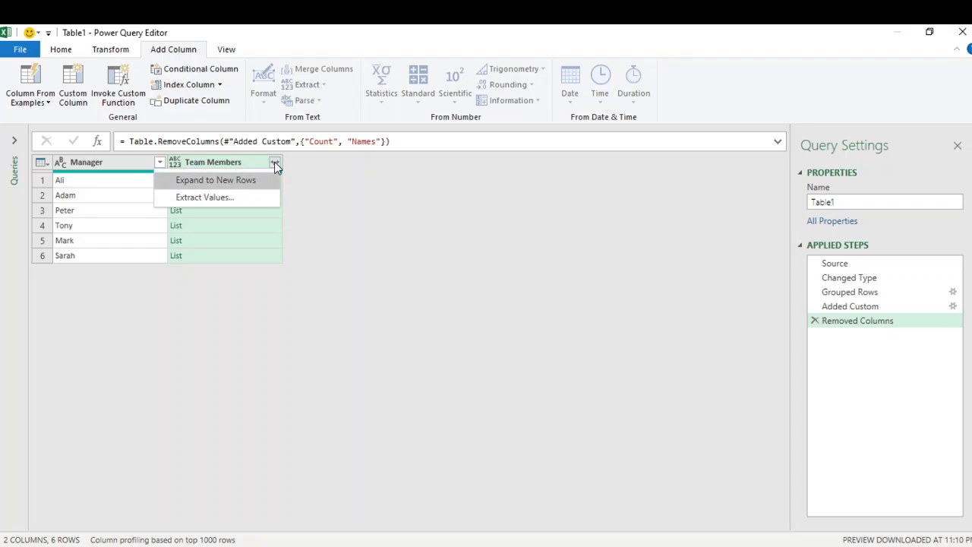
pyautogui.click(248, 195)
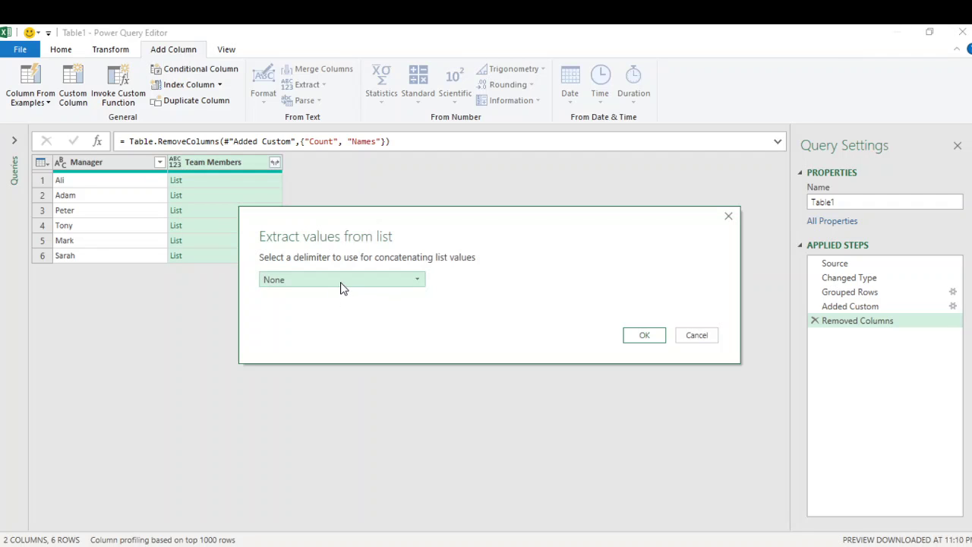
pyautogui.click(342, 279)
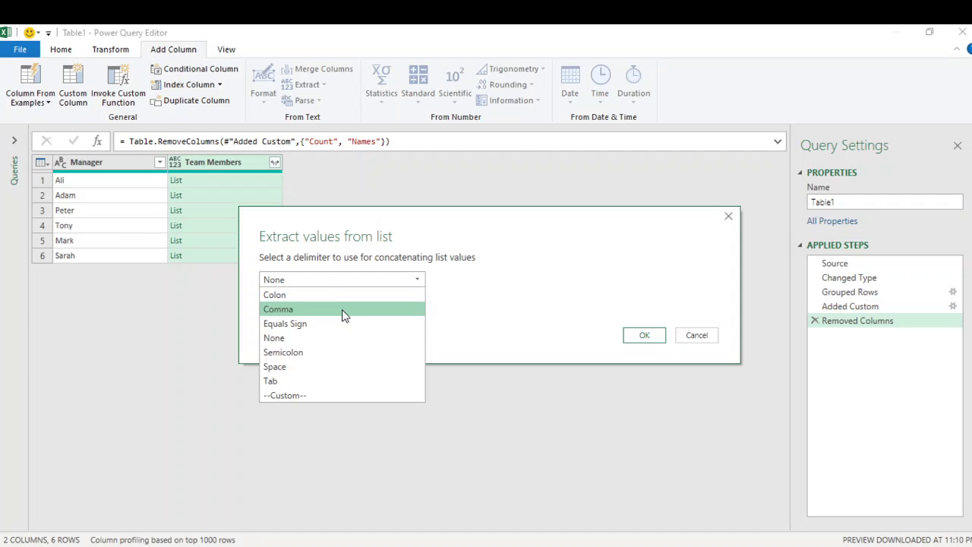
pyautogui.click(342, 309)
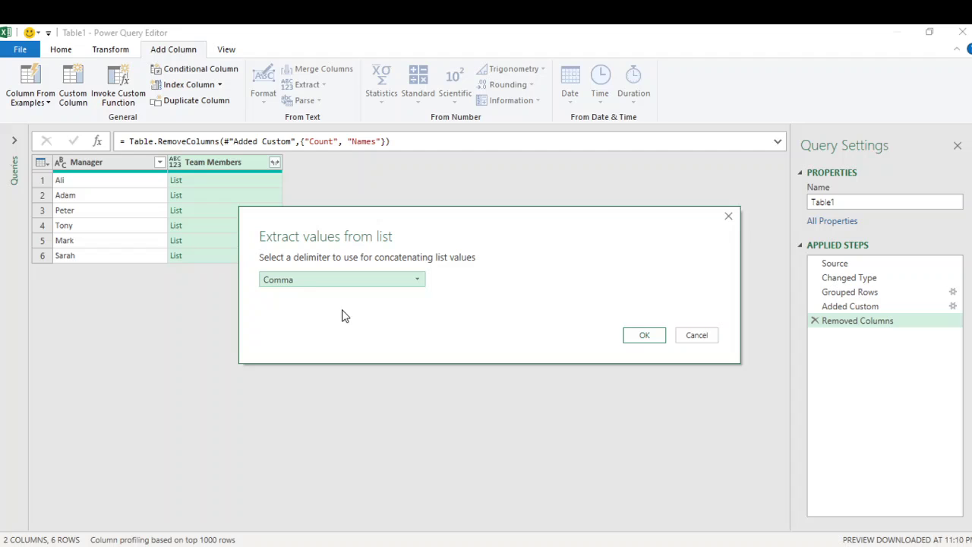
pyautogui.click(644, 335)
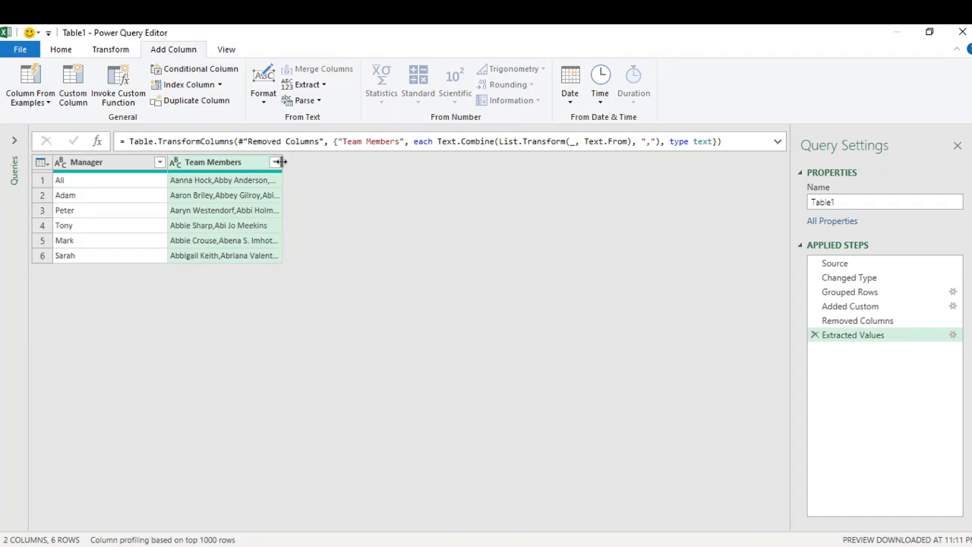
pyautogui.doubleClick(280, 162)
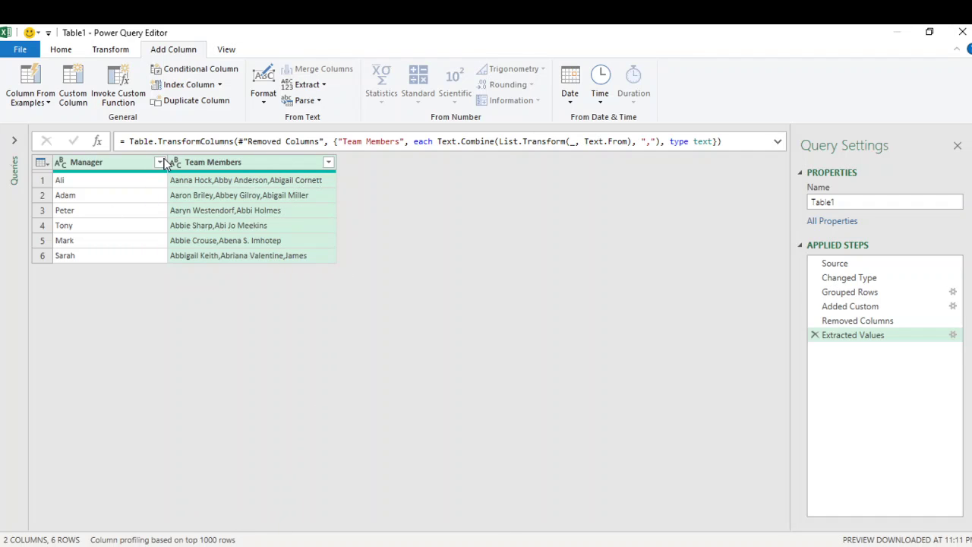
# - Load the query result as a table into the existing VLOOKUP worksheet at cell D9
pyautogui.click(57, 50)
pyautogui.click(23, 98)
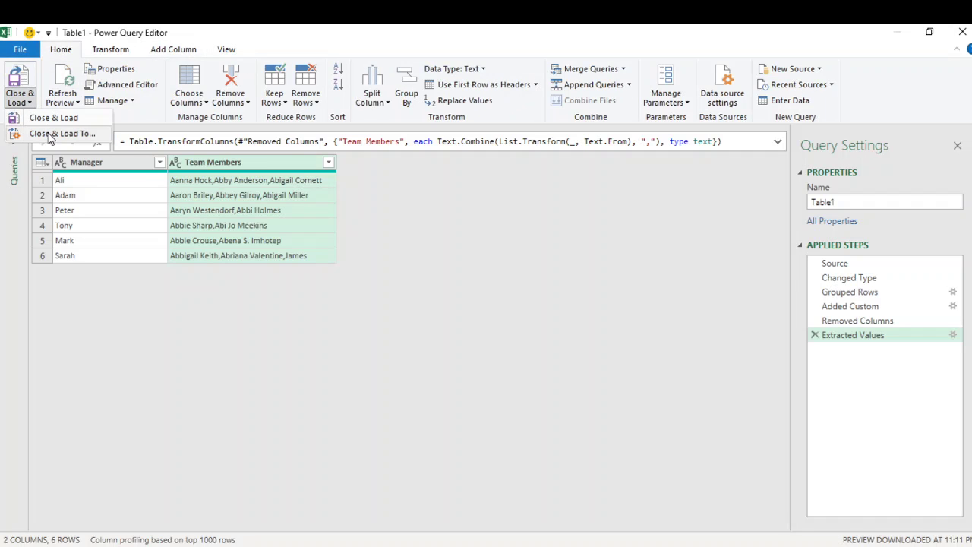
pyautogui.click(93, 133)
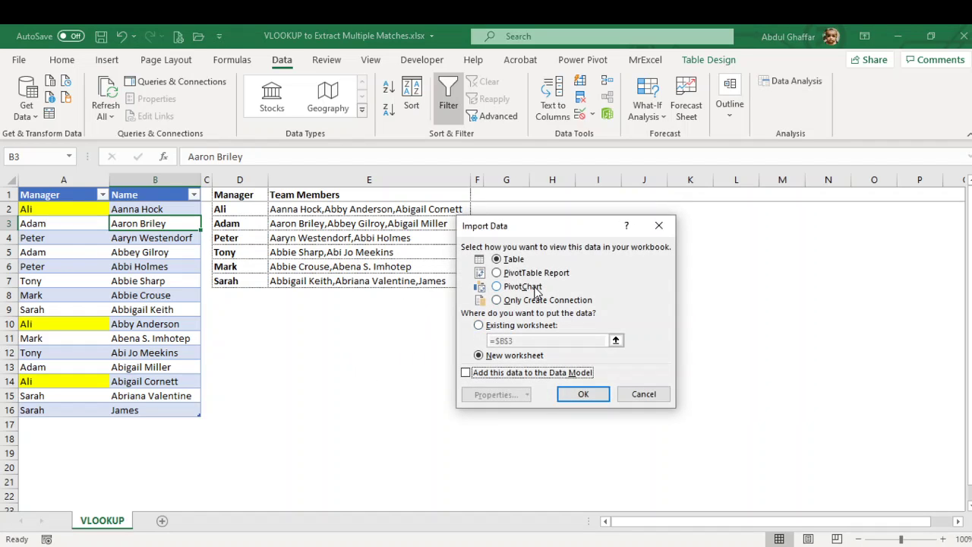
pyautogui.click(514, 328)
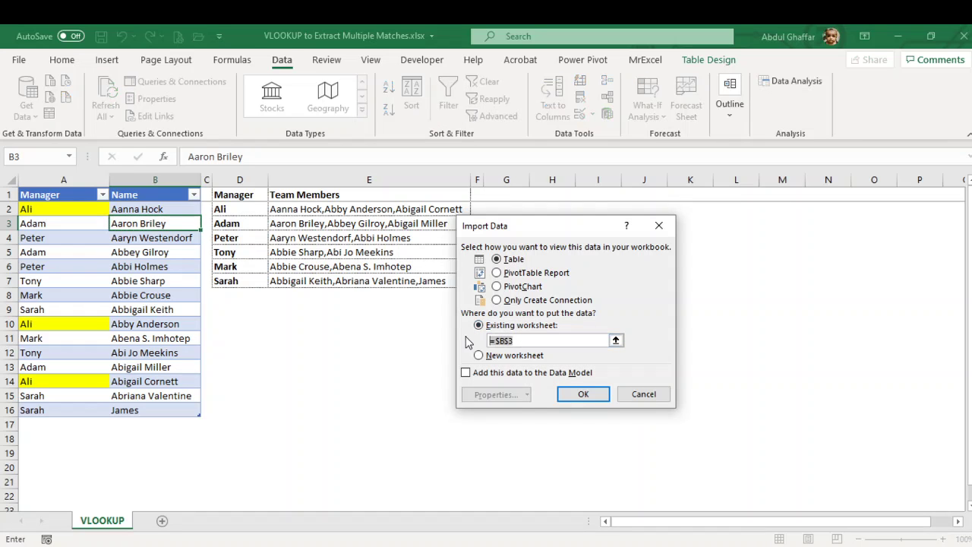
pyautogui.press('BackSpace')
pyautogui.click(616, 340)
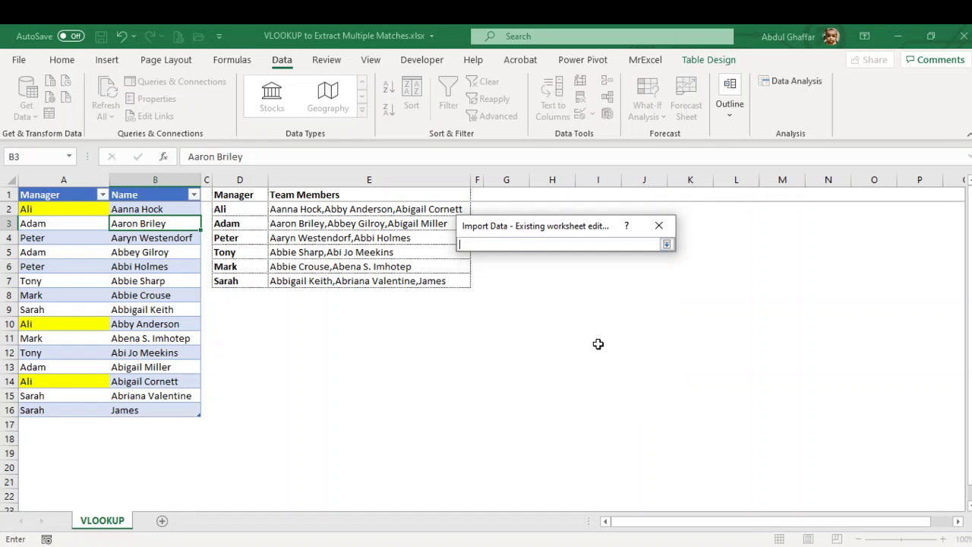
pyautogui.click(250, 306)
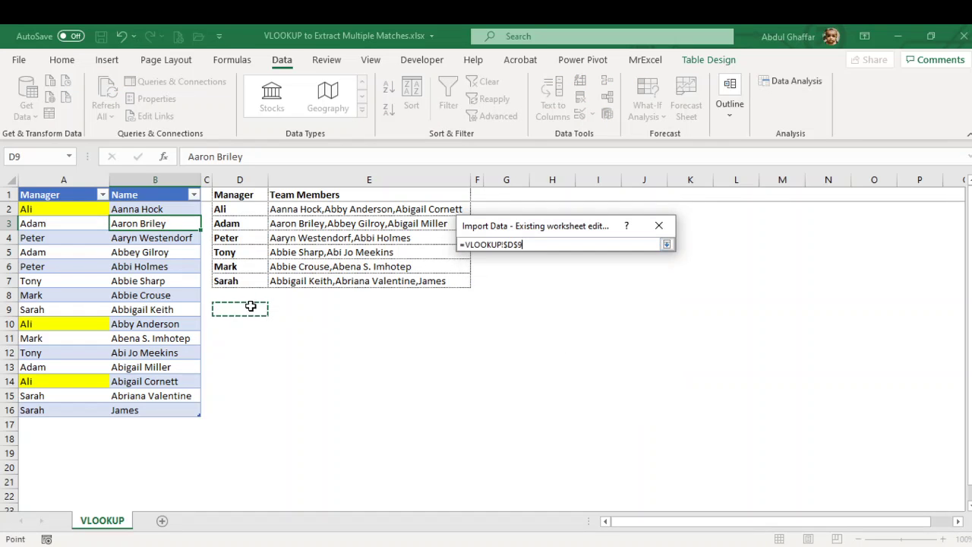
pyautogui.click(666, 243)
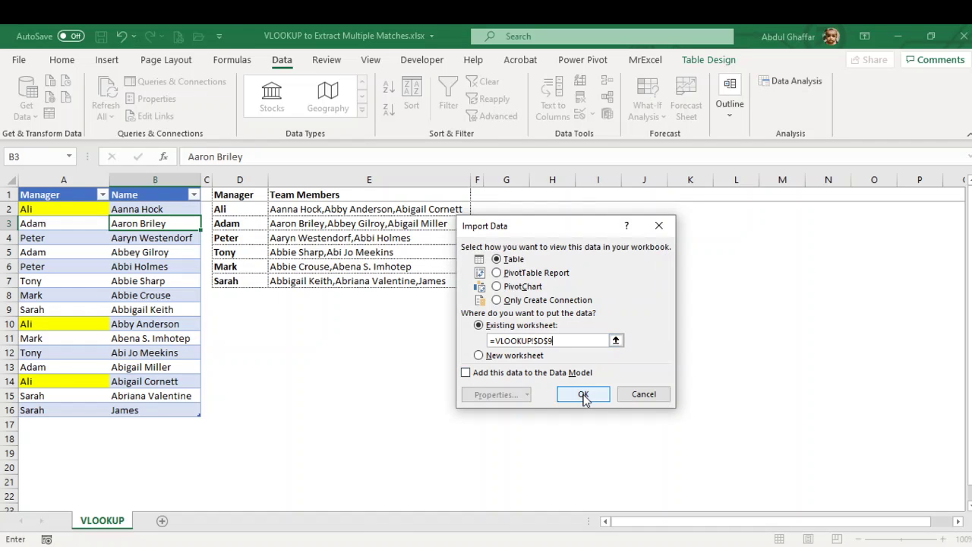
pyautogui.click(583, 396)
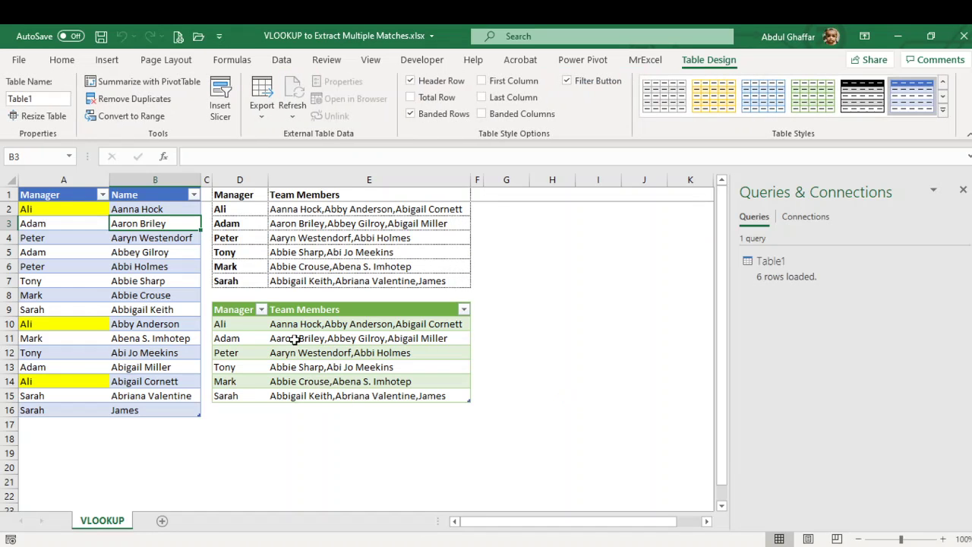
pyautogui.click(294, 325)
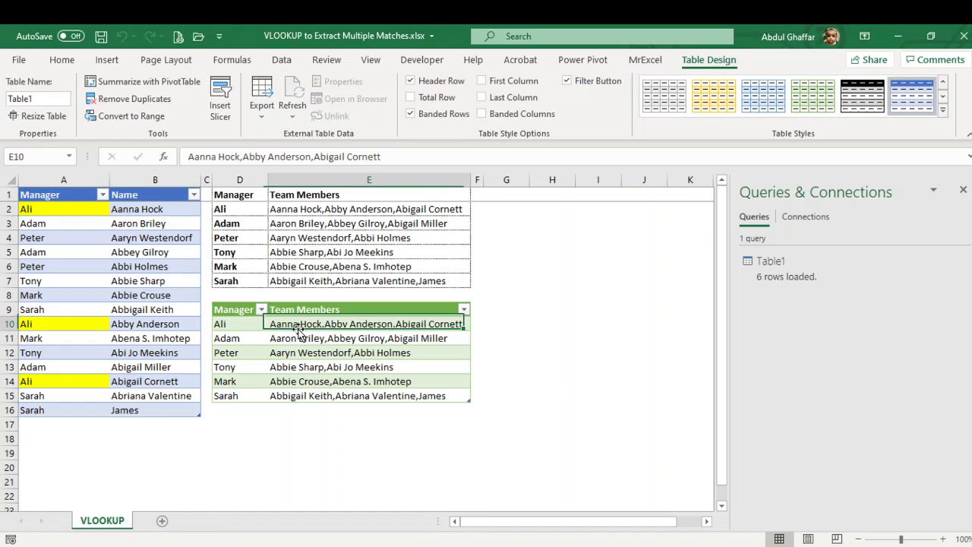
# - Add a source table record in row 17 with the same manager as row 16 and a new team member's name
pyautogui.click(40, 427)
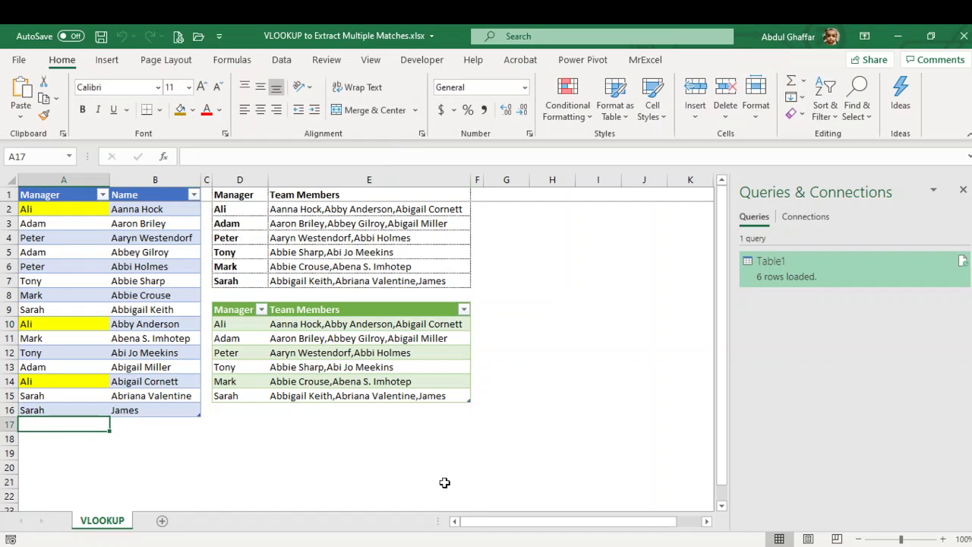
pyautogui.write('Sarah')
pyautogui.press('Tab')
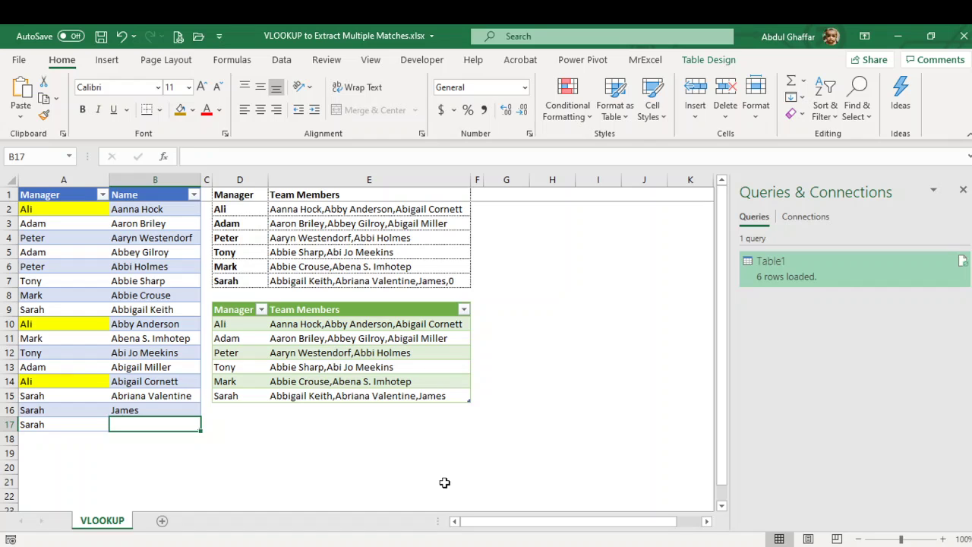
pyautogui.write('Mark')
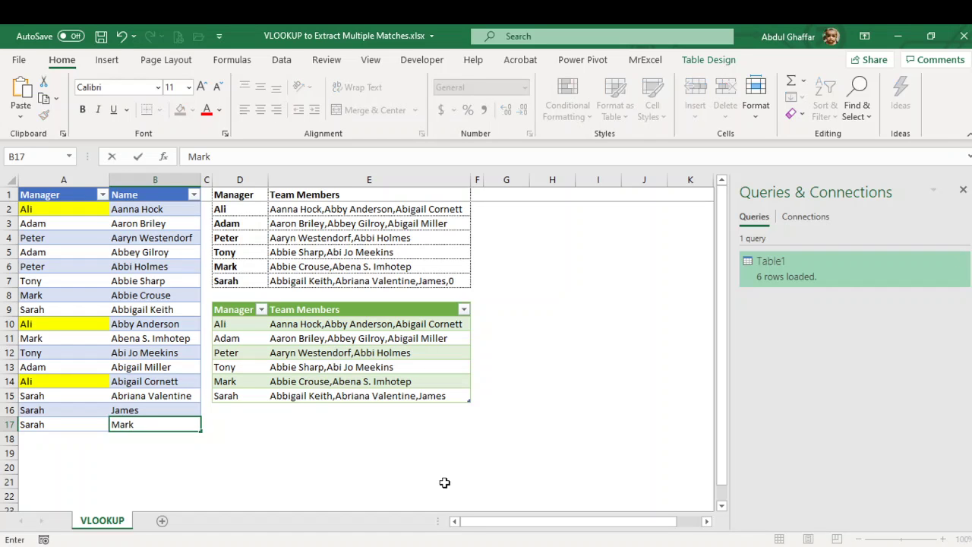
pyautogui.click(363, 381)
# - Refresh the loaded query table and check the Team Members cell in its last row
pyautogui.rightClick(340, 345)
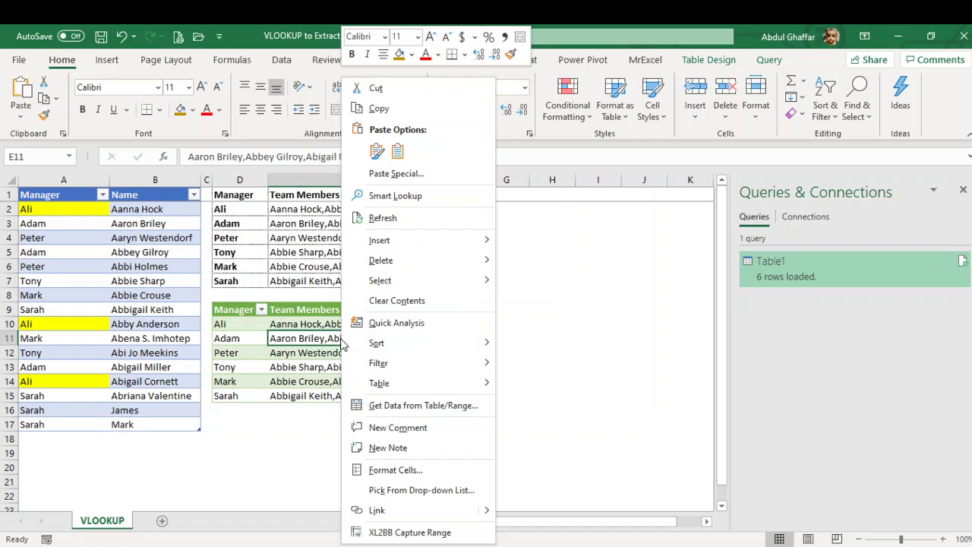
pyautogui.click(387, 220)
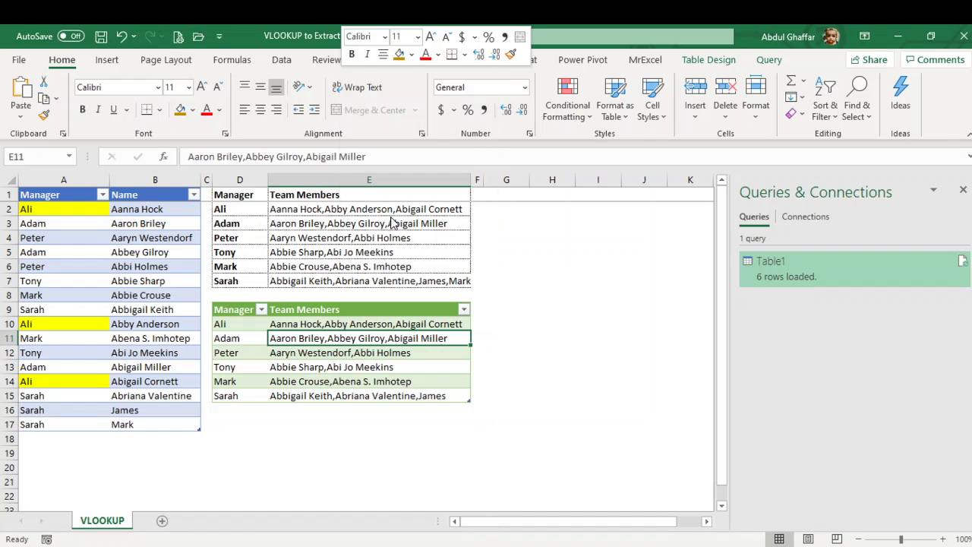
pyautogui.click(463, 398)
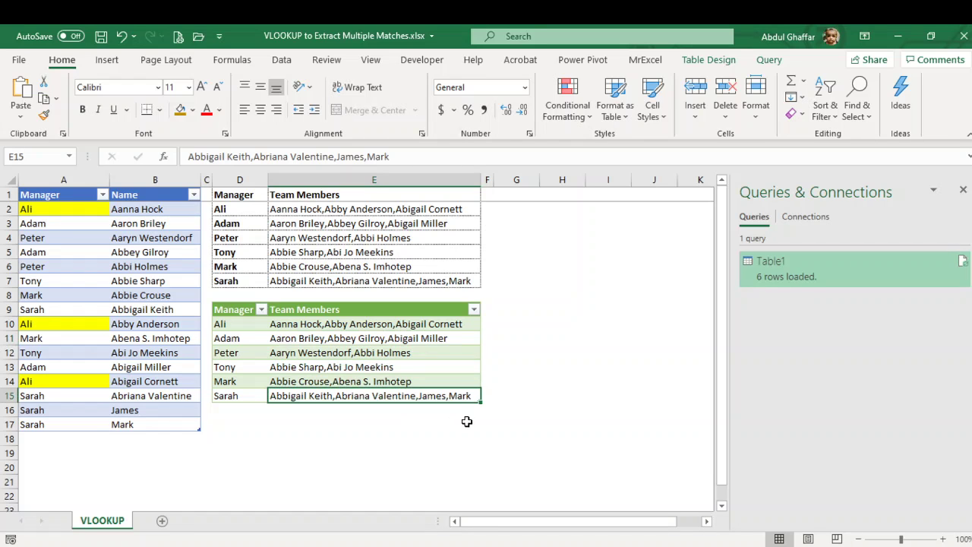
# - Examine the Team Members lists in the refreshed query table against the Manager and Name columns of the source table
pyautogui.click(391, 327)
pyautogui.moveTo(391, 327); pyautogui.dragTo(388, 396)
pyautogui.click(386, 355)
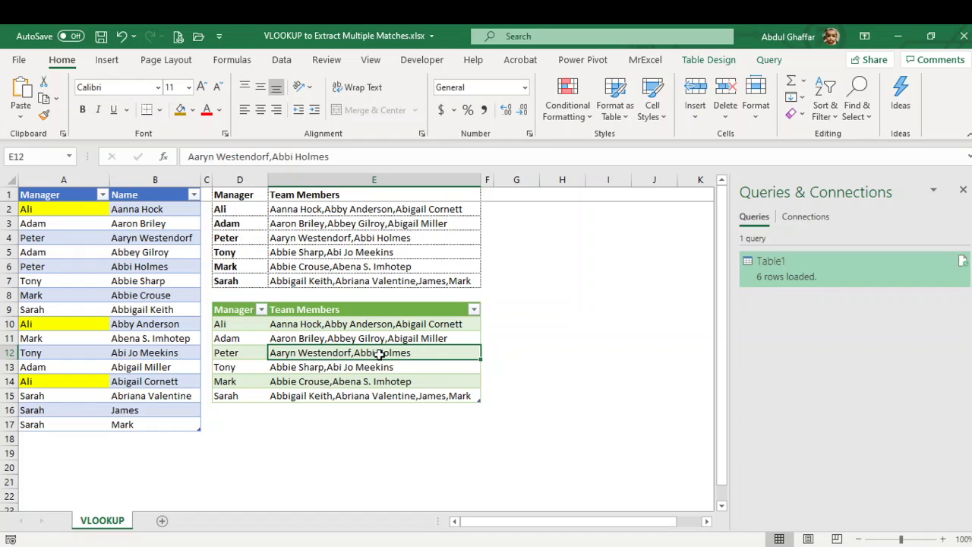
pyautogui.click(298, 230)
pyautogui.click(132, 269)
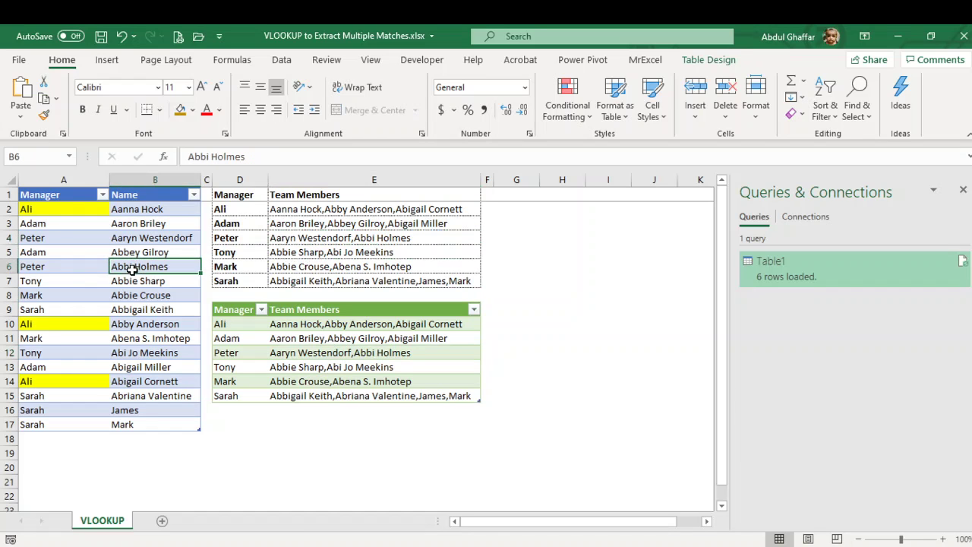
pyautogui.click(375, 369)
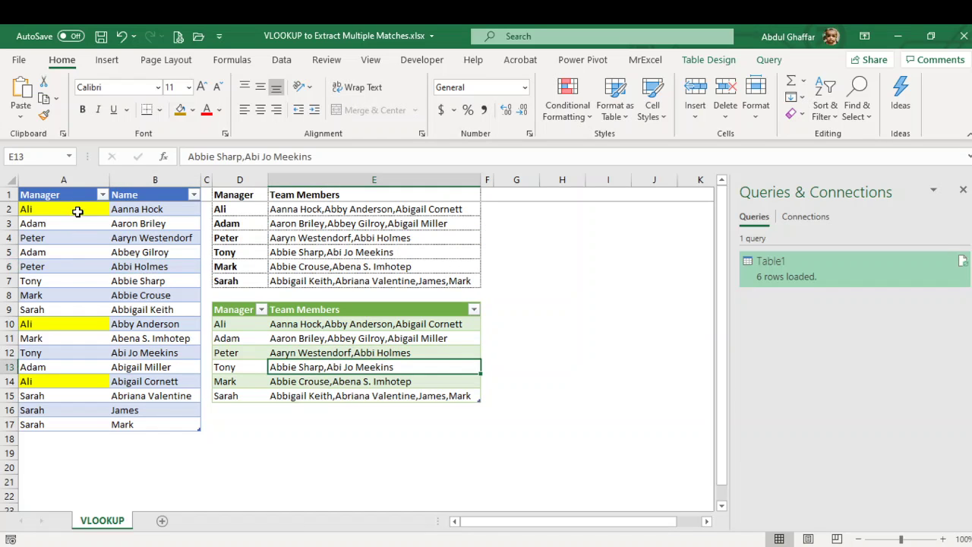
pyautogui.moveTo(78, 211); pyautogui.dragTo(80, 424)
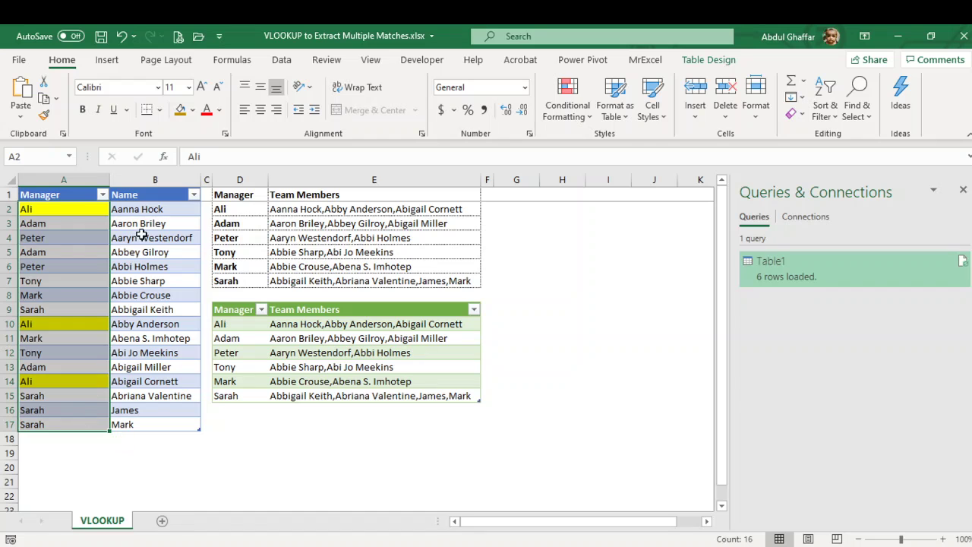
pyautogui.moveTo(141, 212); pyautogui.dragTo(162, 417)
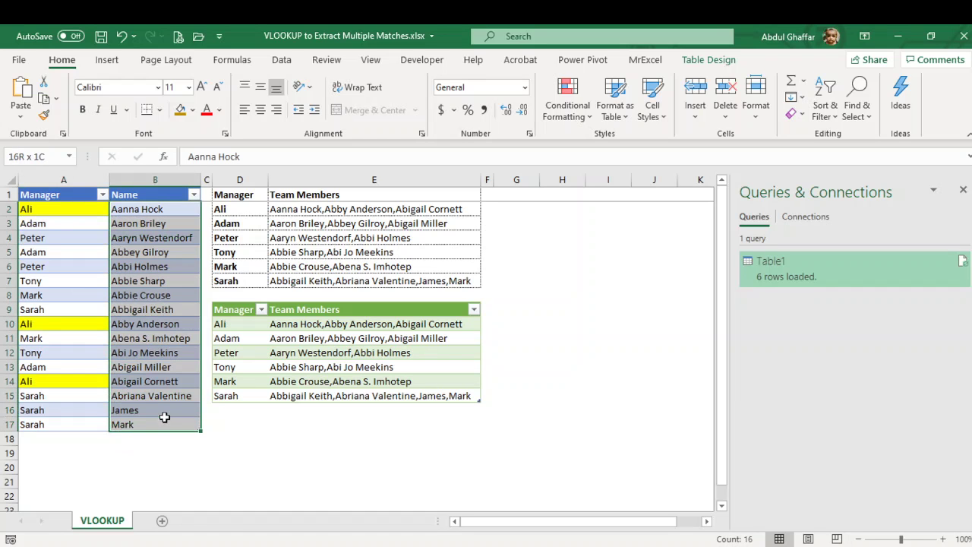
pyautogui.moveTo(325, 329); pyautogui.dragTo(331, 369)
pyautogui.moveTo(331, 385); pyautogui.dragTo(338, 396)
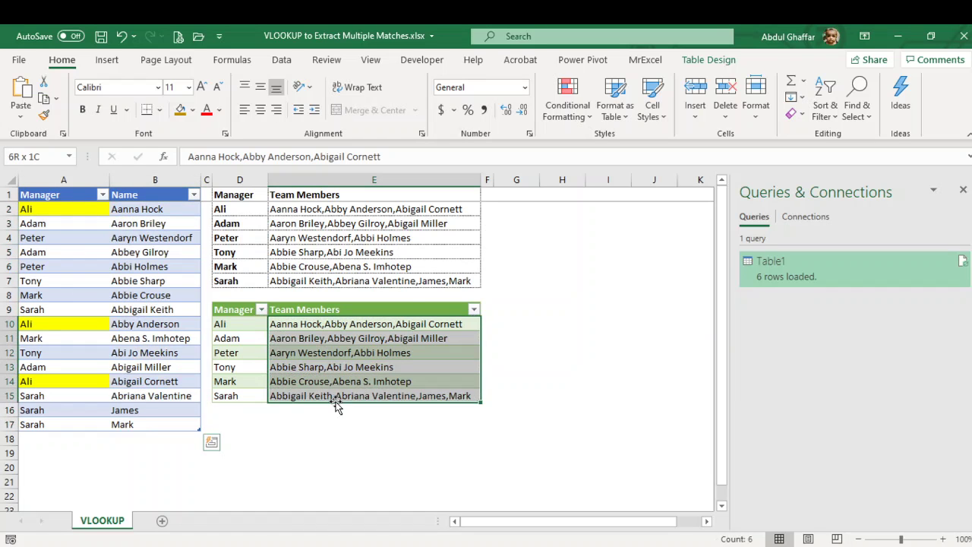
pyautogui.click(353, 353)
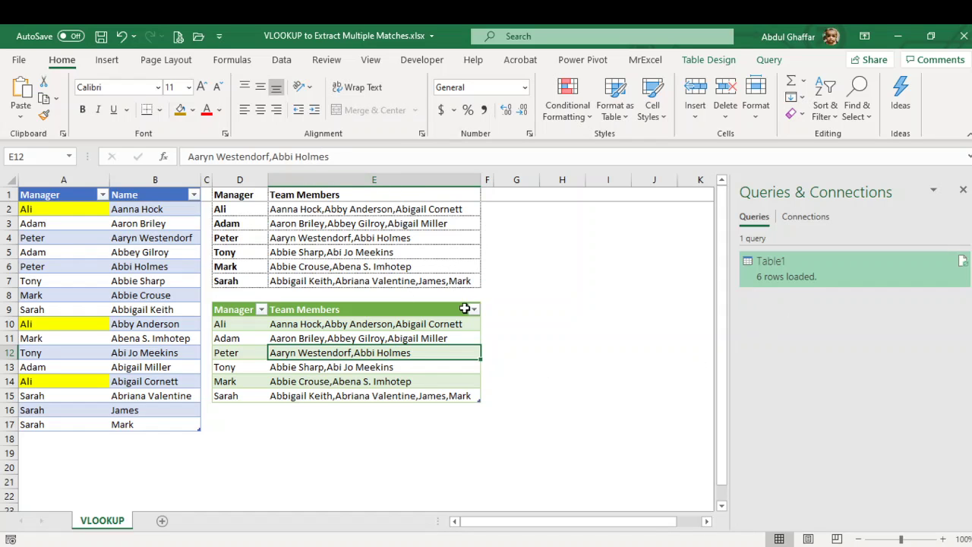
pyautogui.click(440, 383)
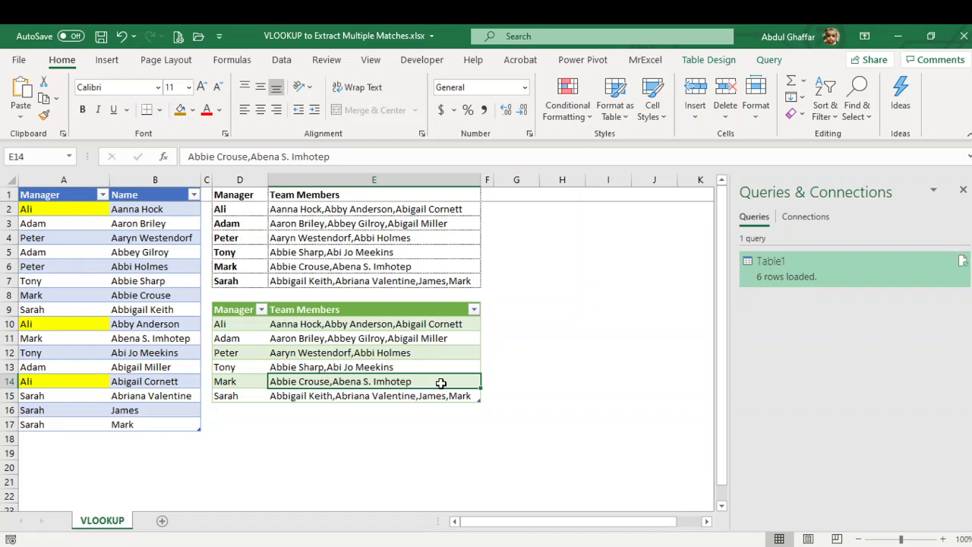
pyautogui.hotkey('alt', 'Tab')
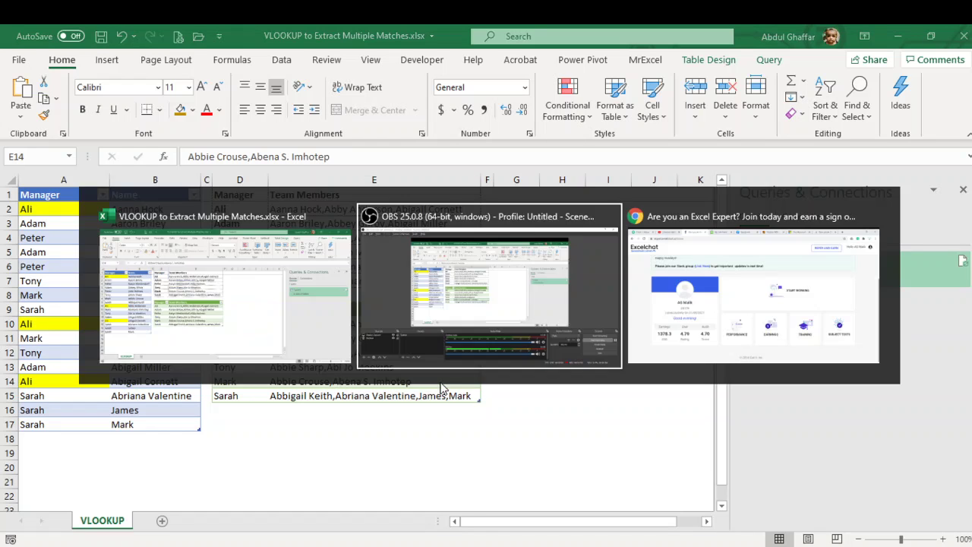